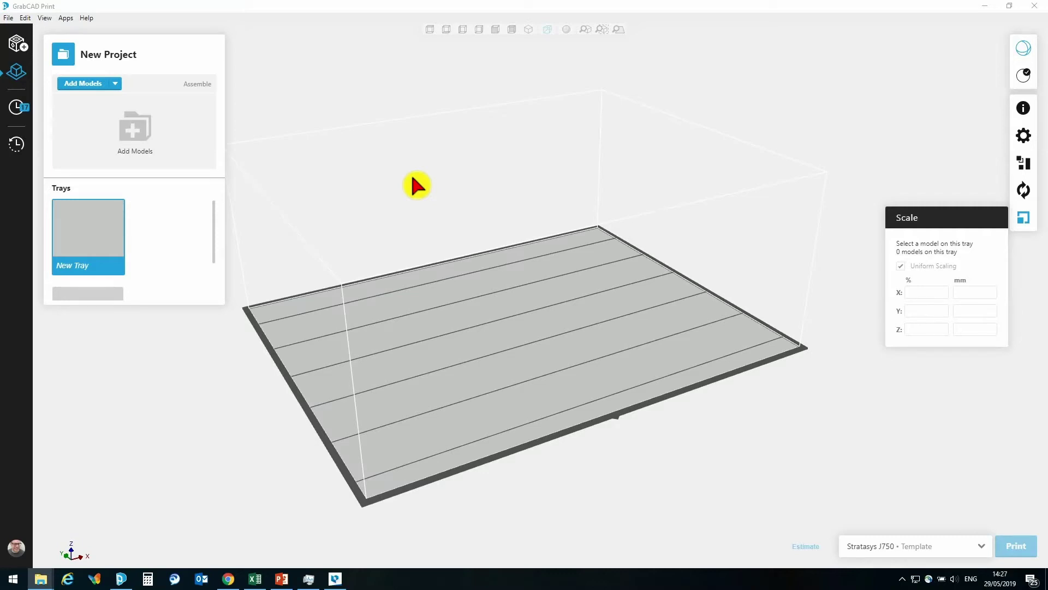
Step: Add Merge_of_Sphere_Rescaled(0.9).stl from the cube sphere assembly folder and centre it in view
click(10, 18)
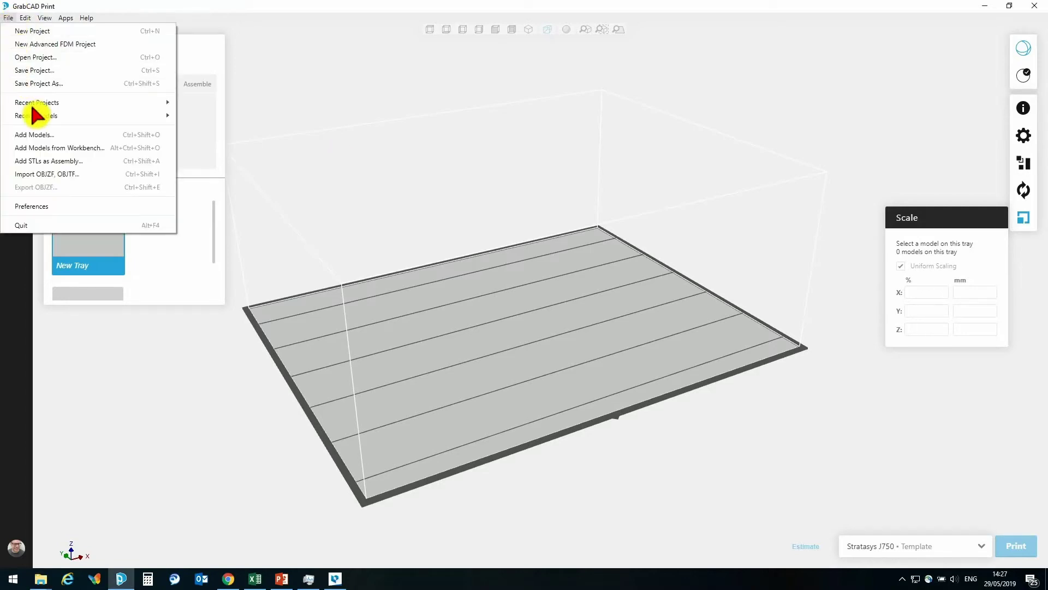
click(47, 138)
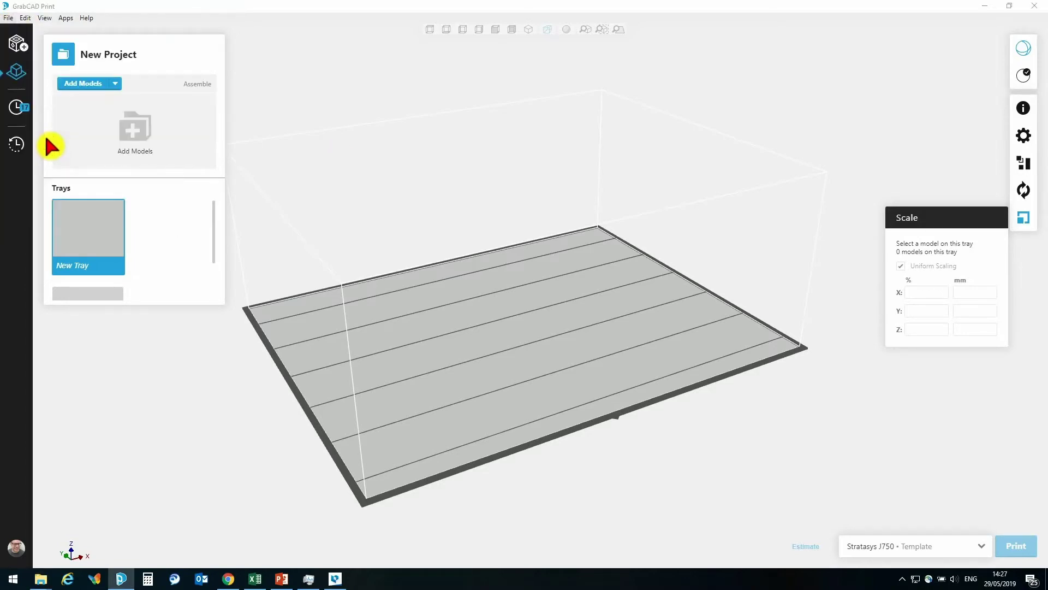
click(296, 51)
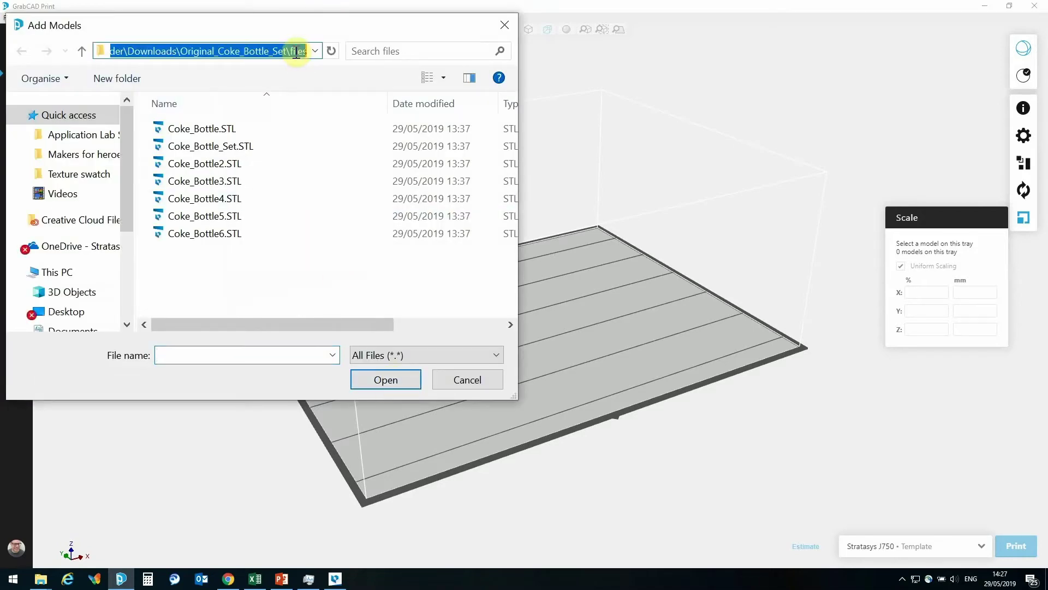
key(ctrl+v)
key(Return)
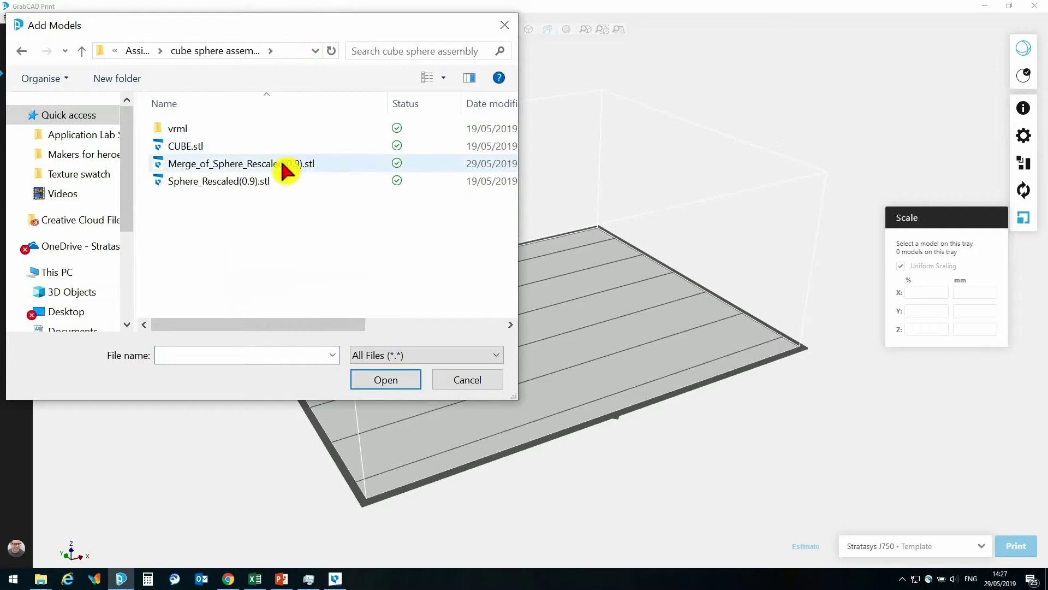
click(250, 162)
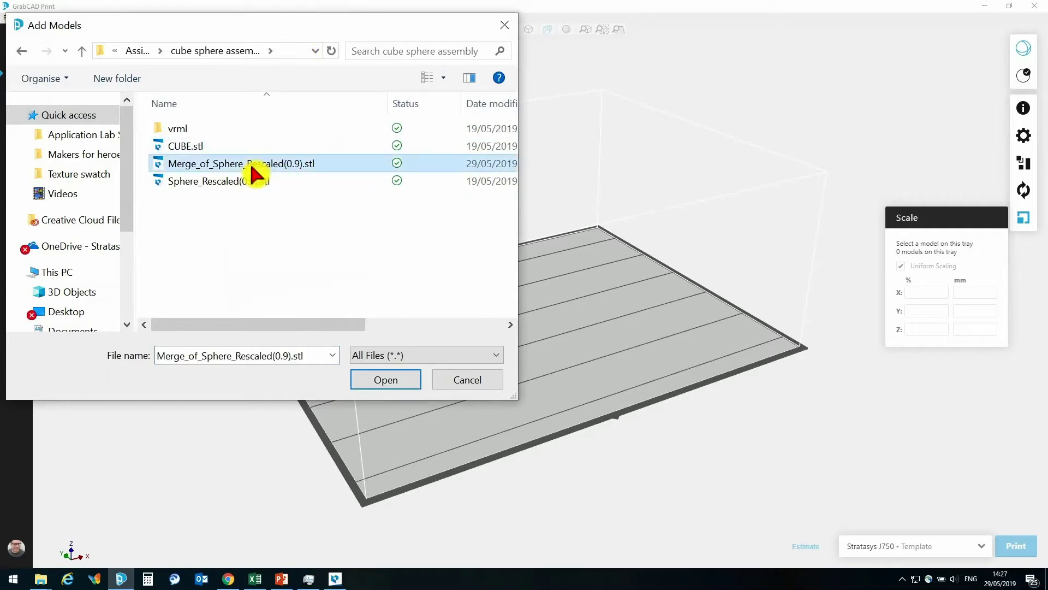
click(385, 380)
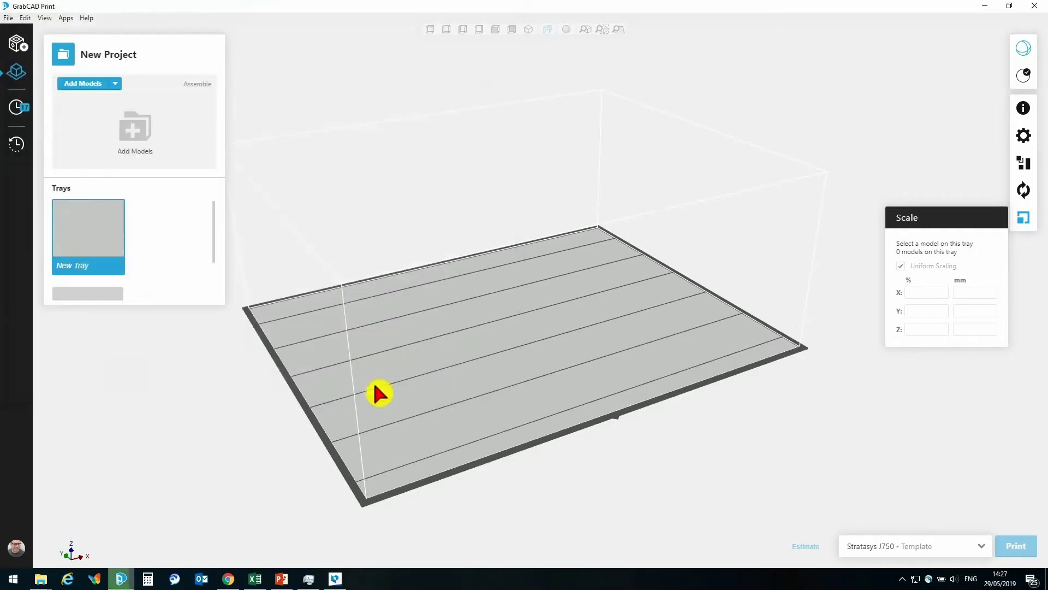
middle_drag(288, 301, 371, 323)
scroll(371, 323, up, 5)
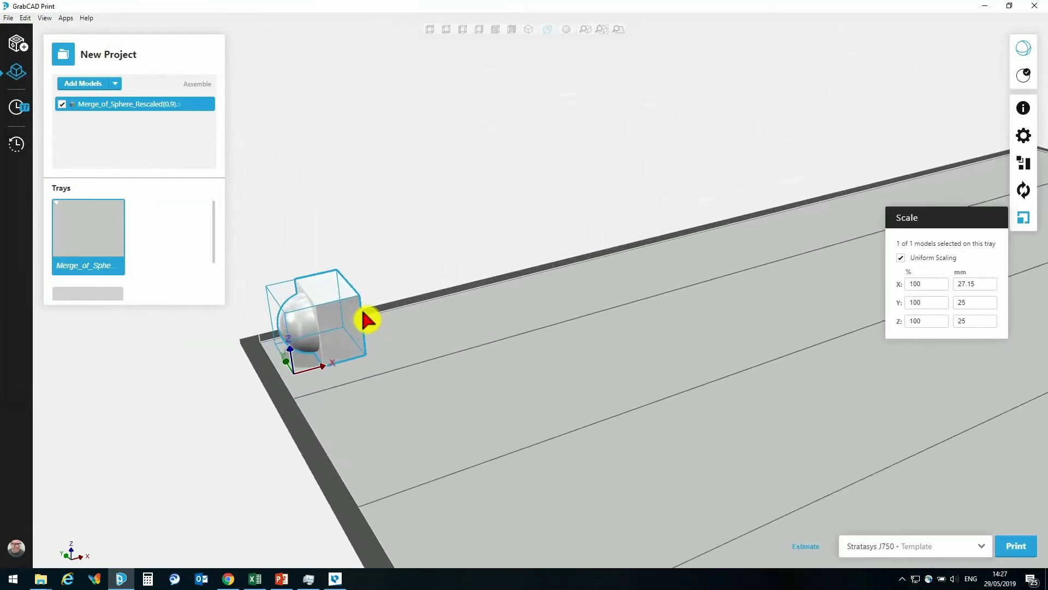
middle_drag(338, 329, 398, 322)
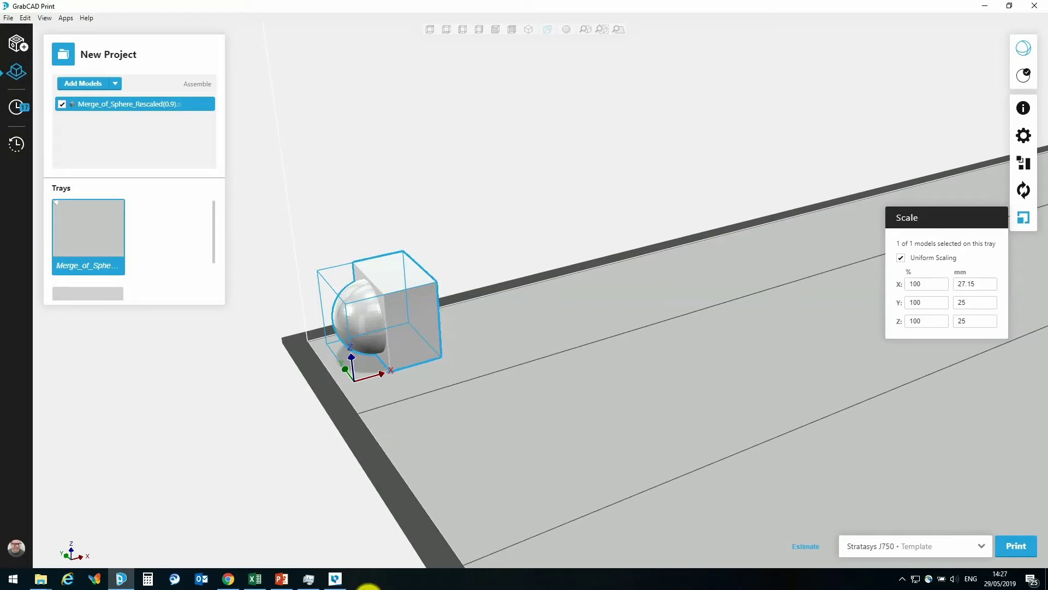
Step: In Magics, clip the merged cube-sphere part at the Y section plane, then return to GrabCAD Print
click(335, 580)
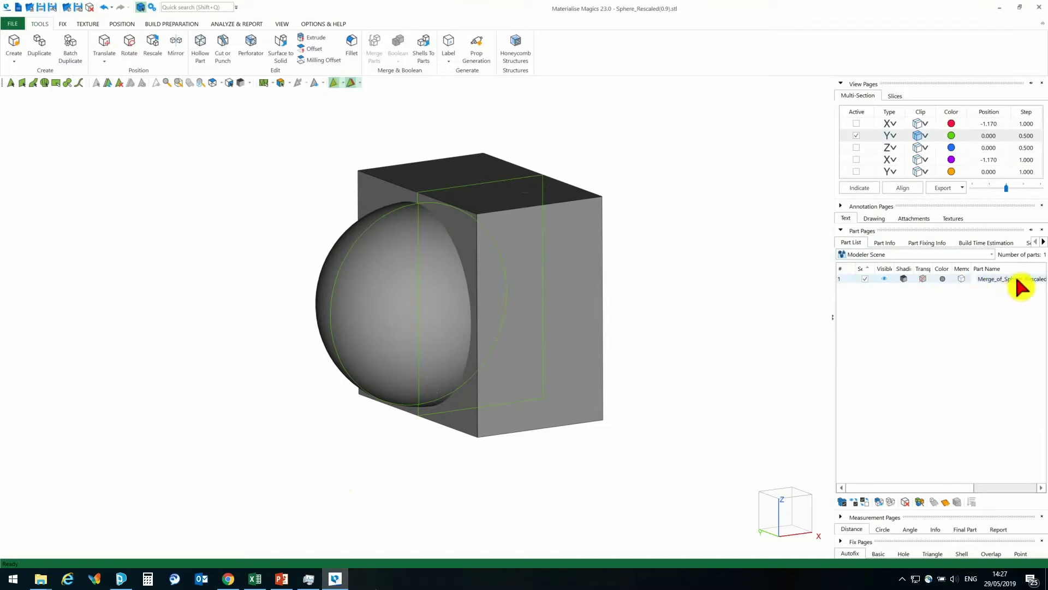
click(922, 134)
click(917, 136)
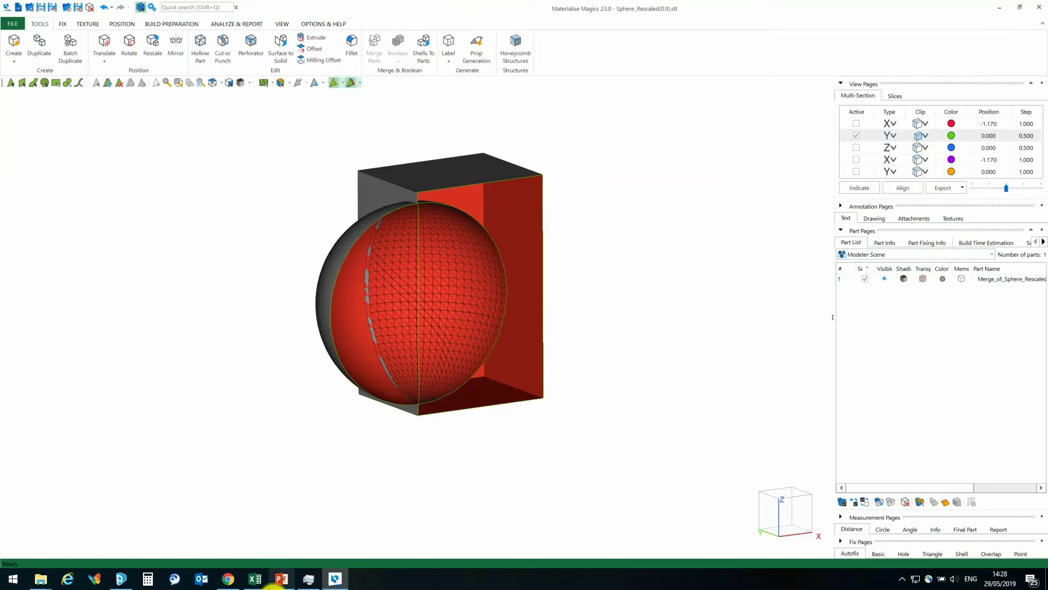
click(121, 578)
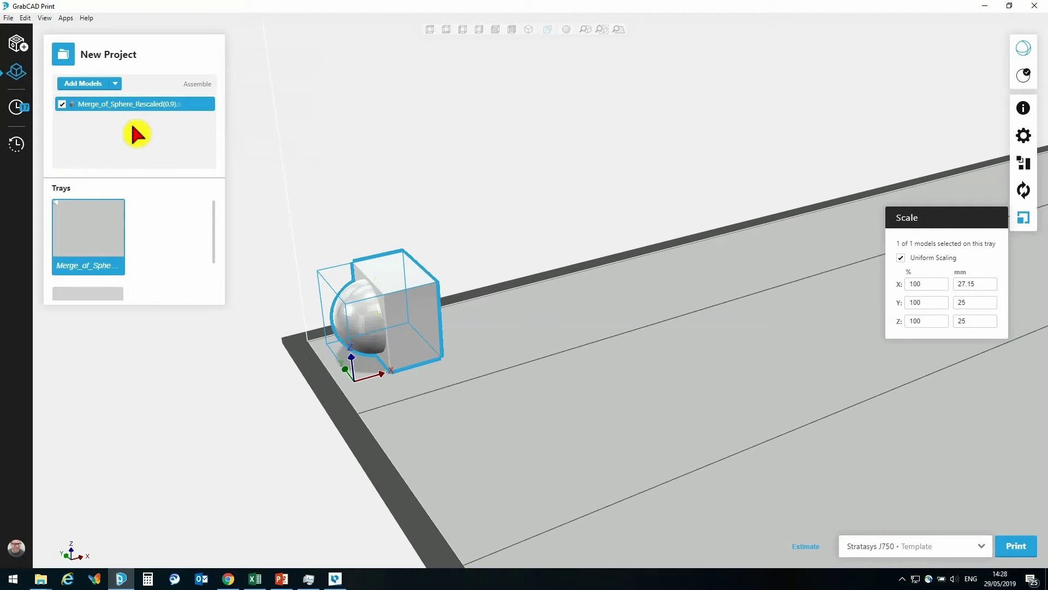
Step: Assign the magenta tray material to the merged Merge_of_Sphere_Rescaled model
click(1021, 143)
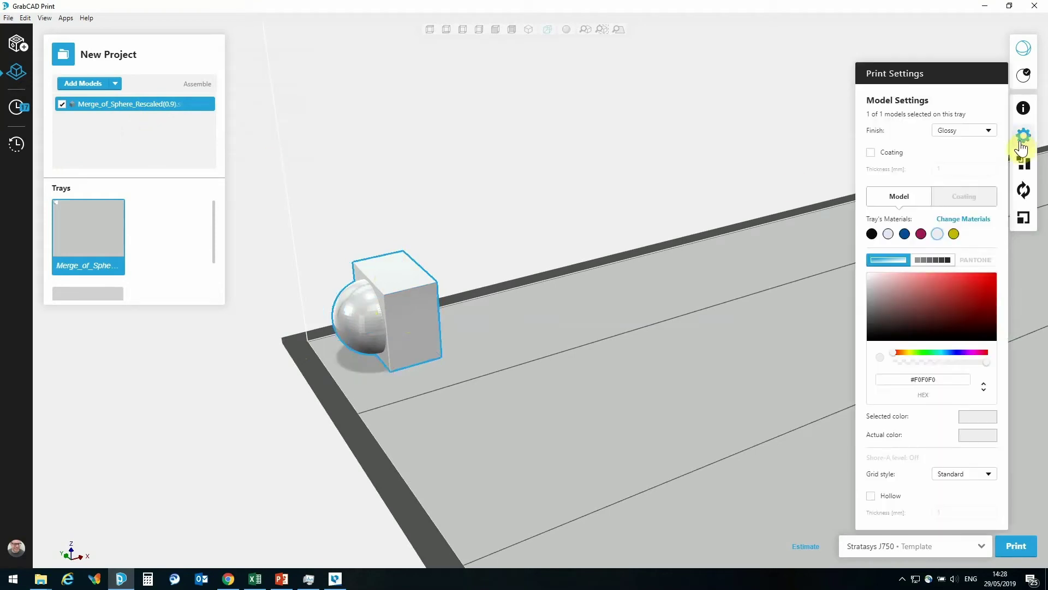
click(922, 235)
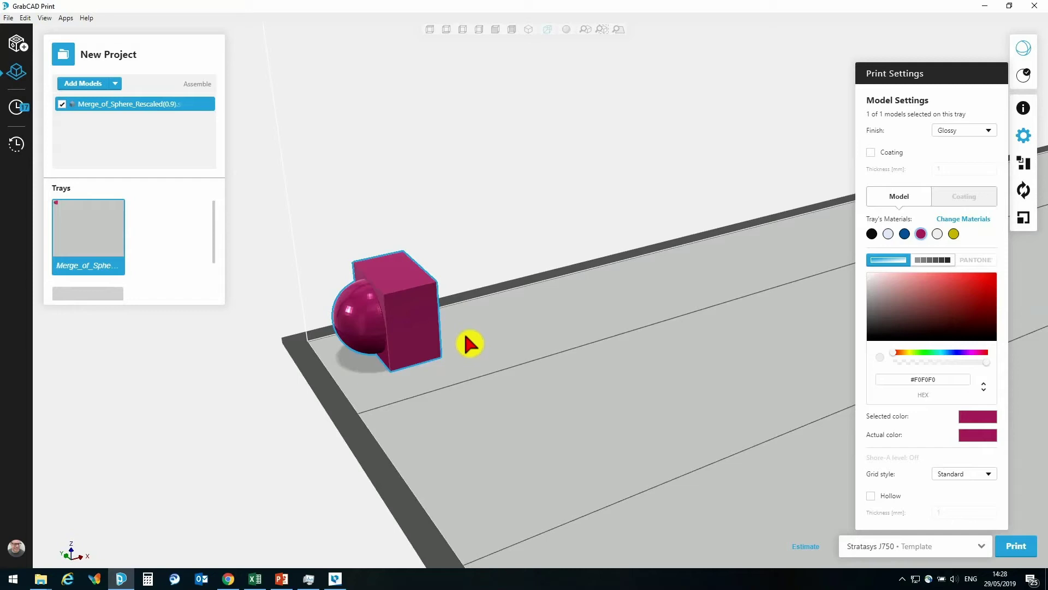
Step: Import CUBE.stl and Sphere_Rescaled(0.9).stl together as an assembly
click(10, 18)
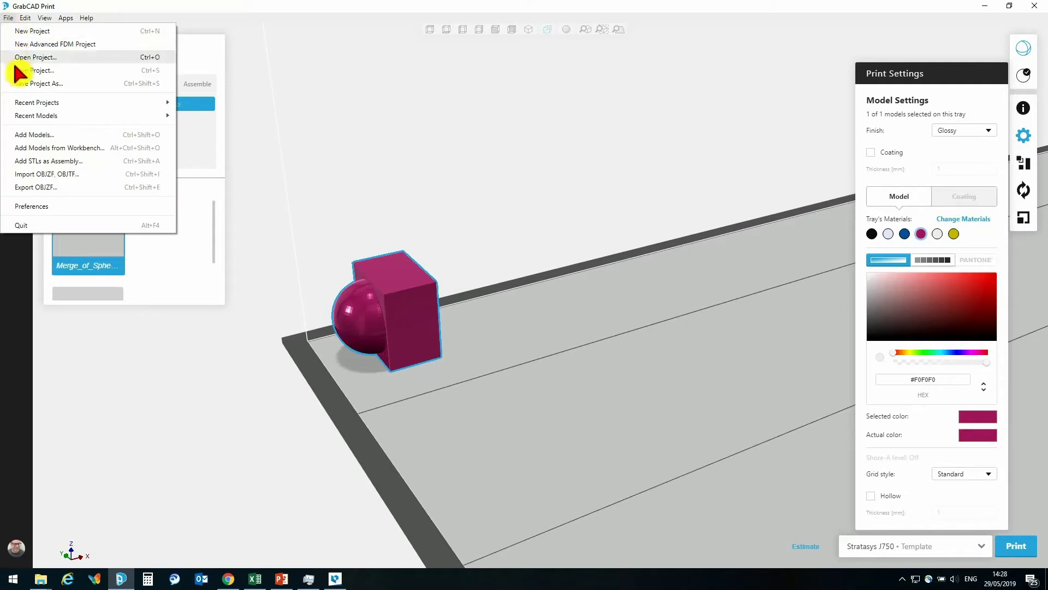
click(45, 159)
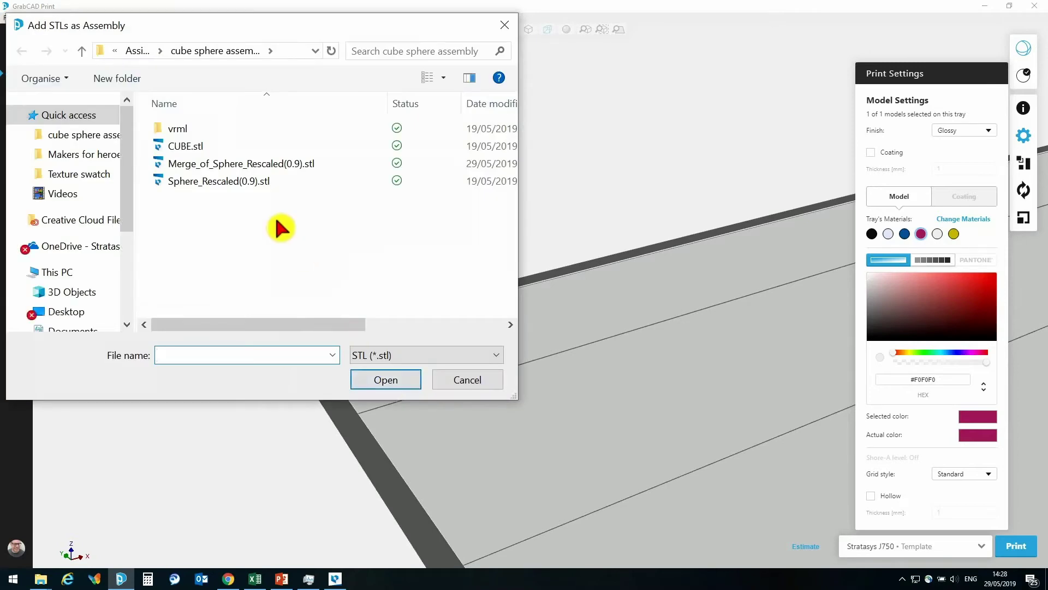
click(233, 178)
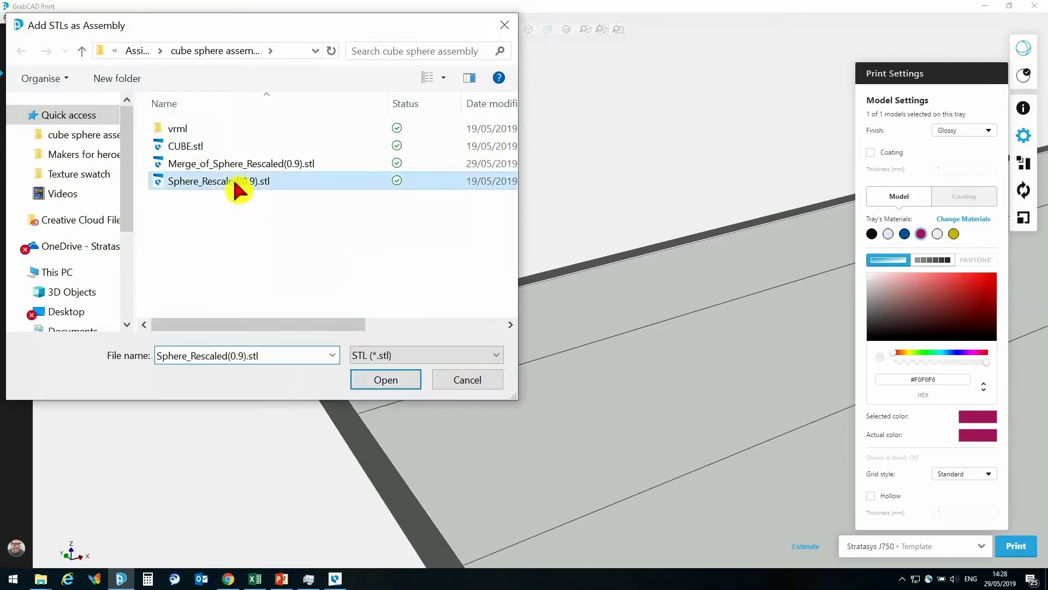
ctrl+click(188, 150)
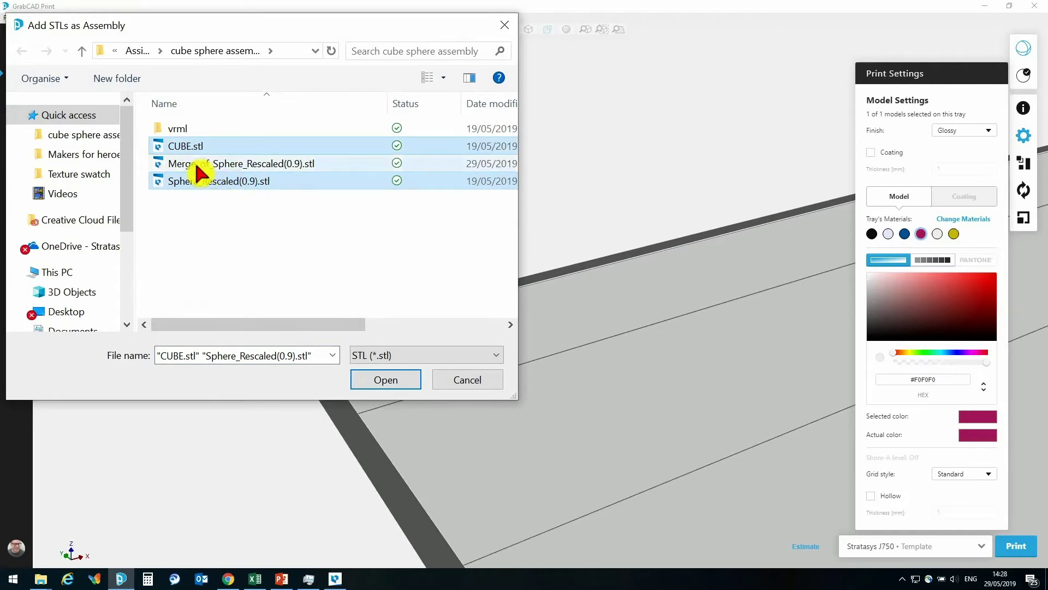
click(363, 378)
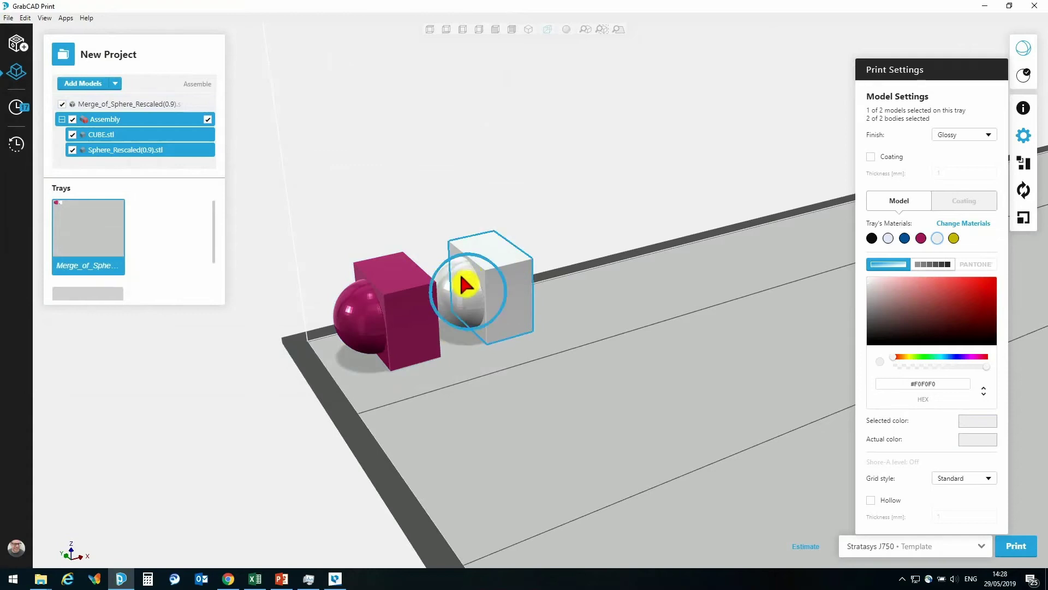
Step: Select the assembly's sphere body and colour it magenta
click(466, 284)
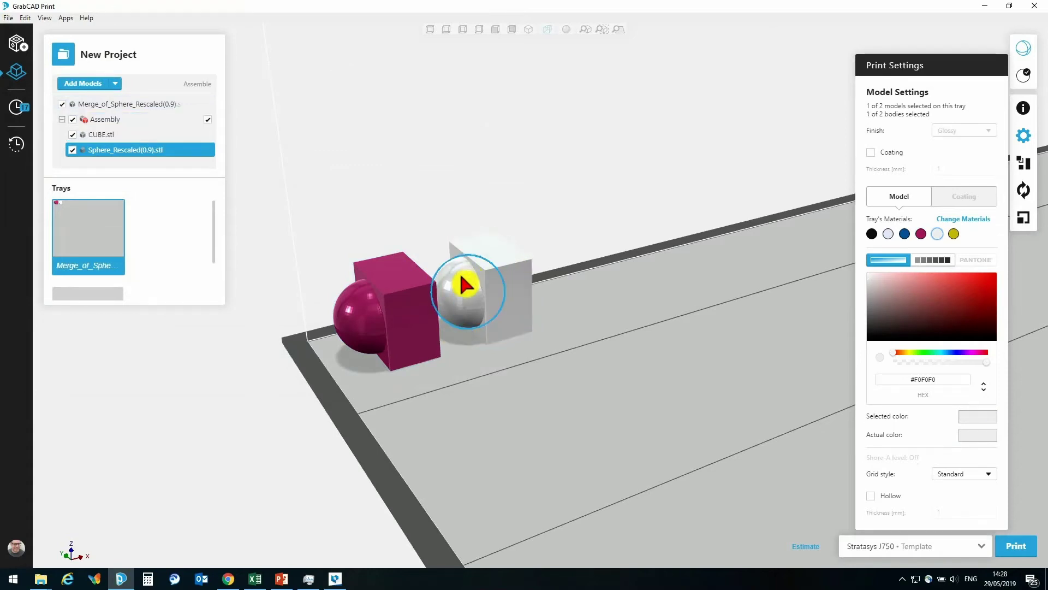
click(510, 264)
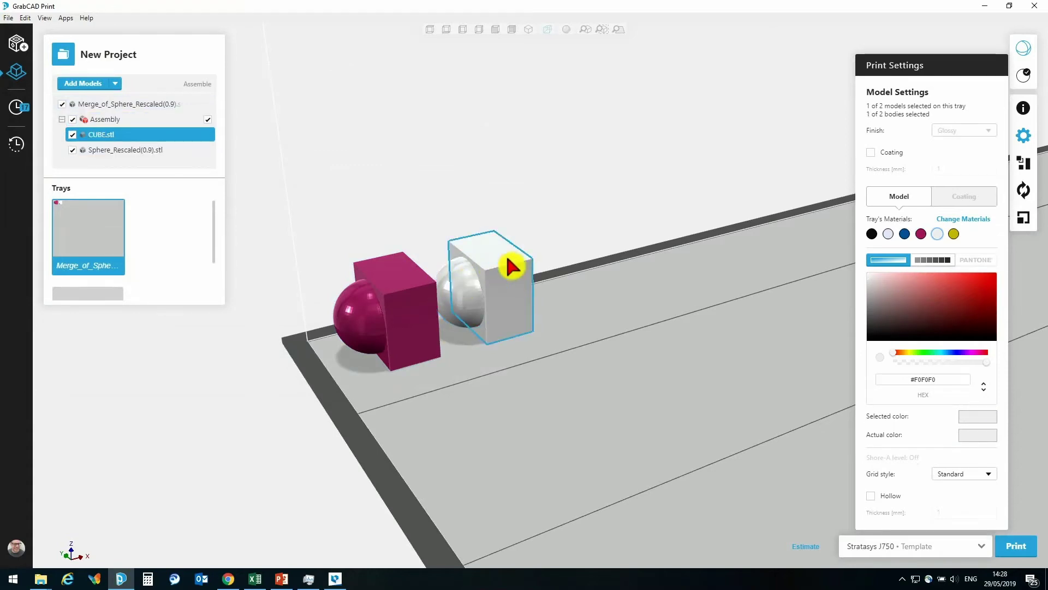
click(451, 297)
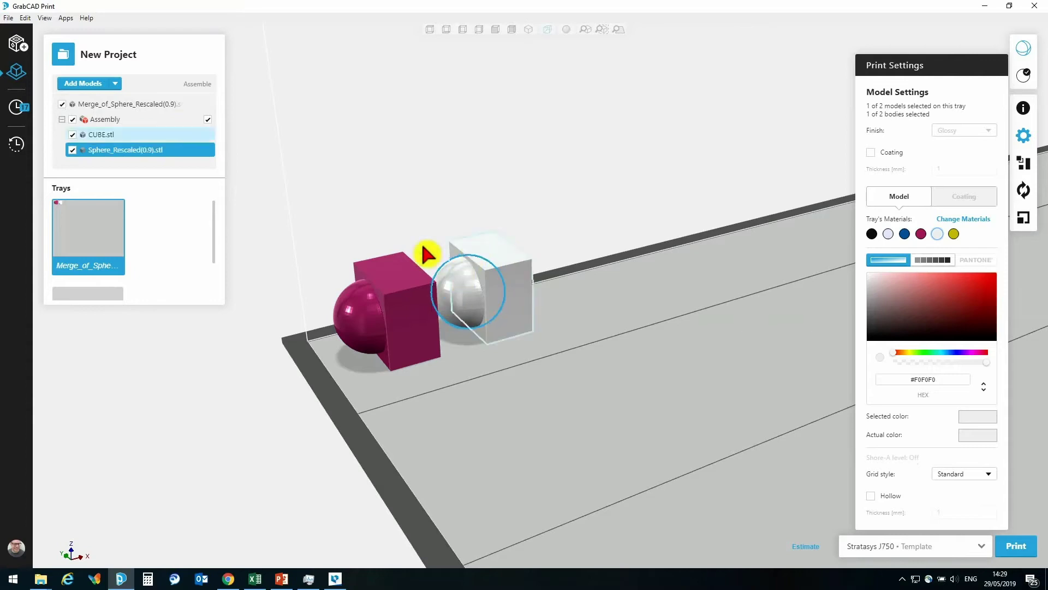
click(104, 120)
click(98, 133)
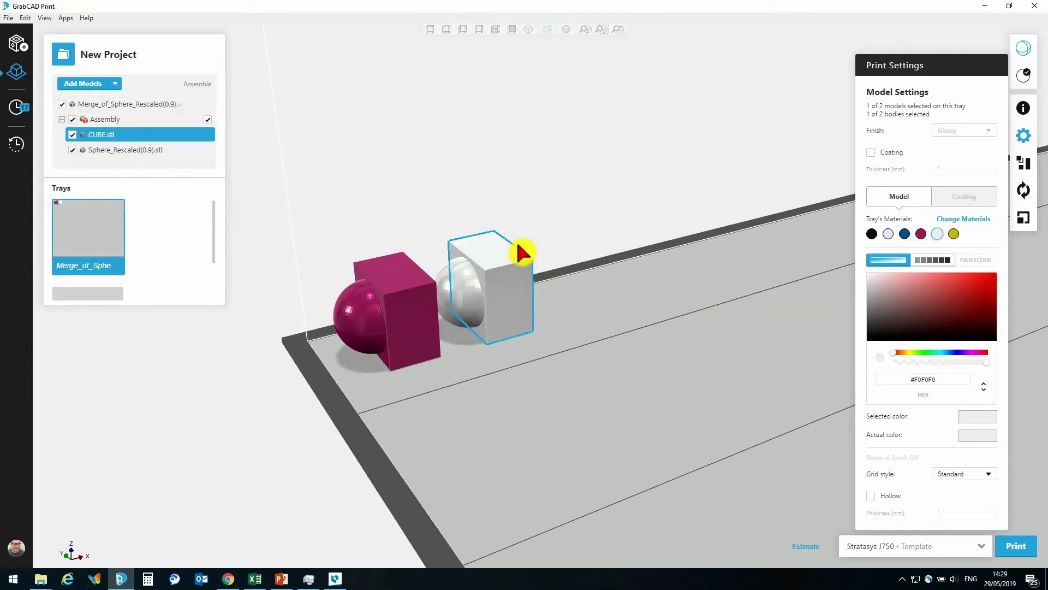
click(101, 150)
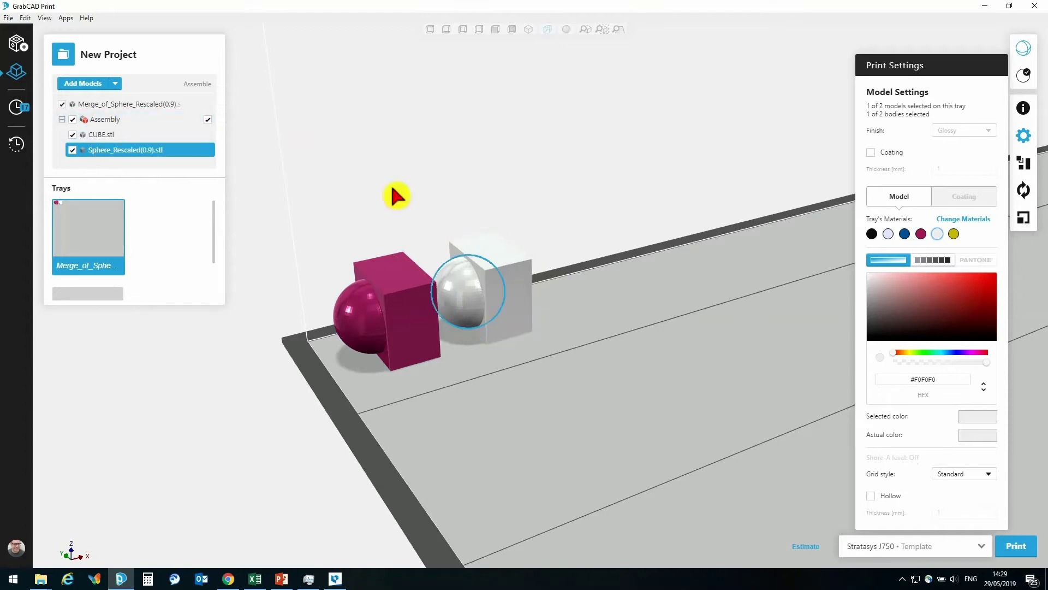
click(921, 236)
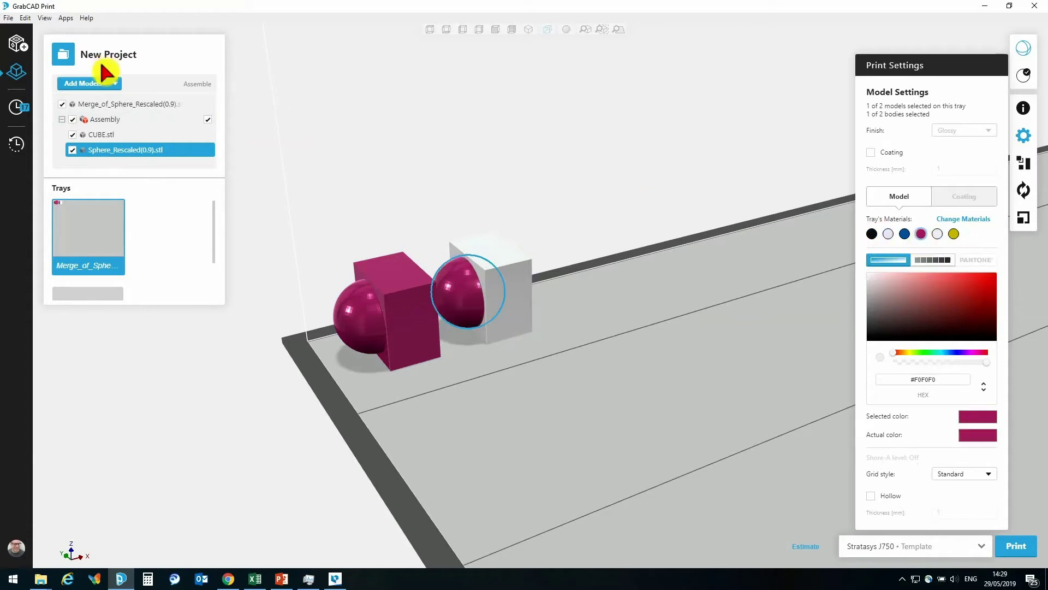
Step: Colour the assembly's CUBE.stl body blue, then deselect it
click(101, 134)
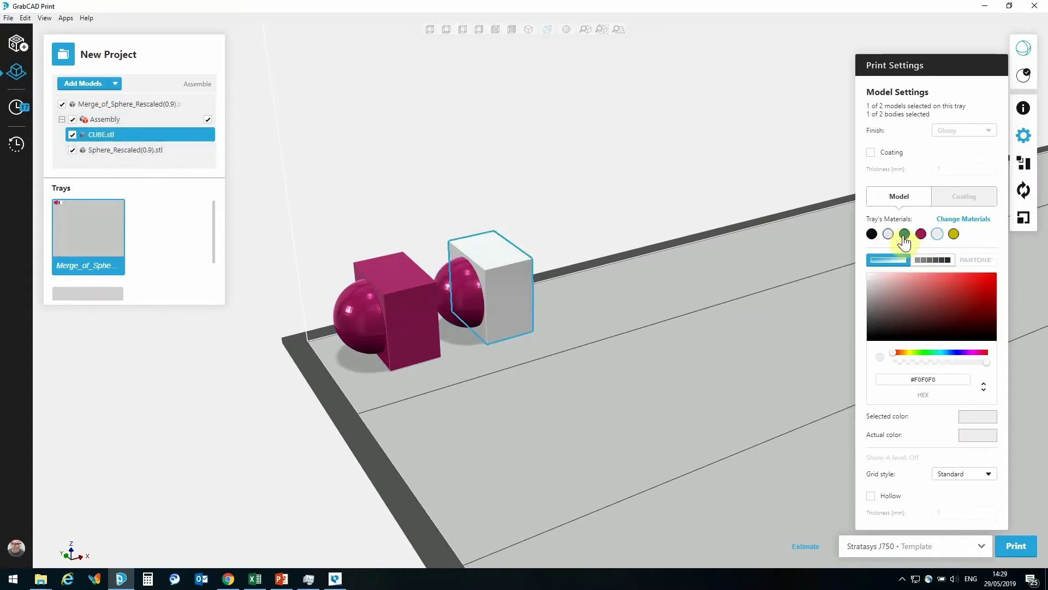
click(904, 235)
mouse_move(503, 356)
right_down()
mouse_move(475, 334)
mouse_move(491, 342)
right_up()
click(592, 252)
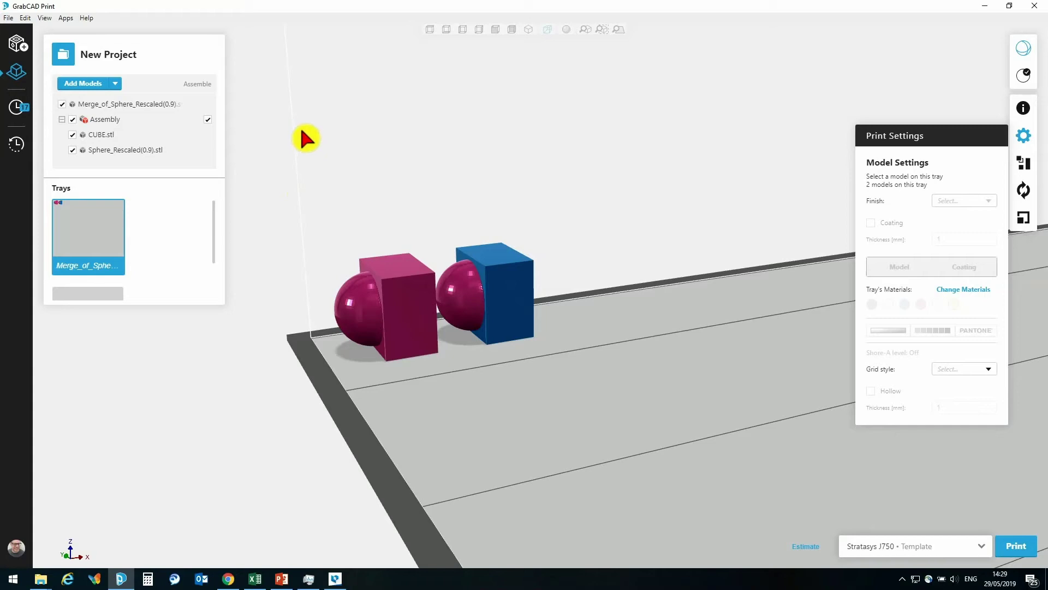
Step: Add Merge_of_CUBE.wrl from the vrml folder to the tray and inspect it
click(105, 119)
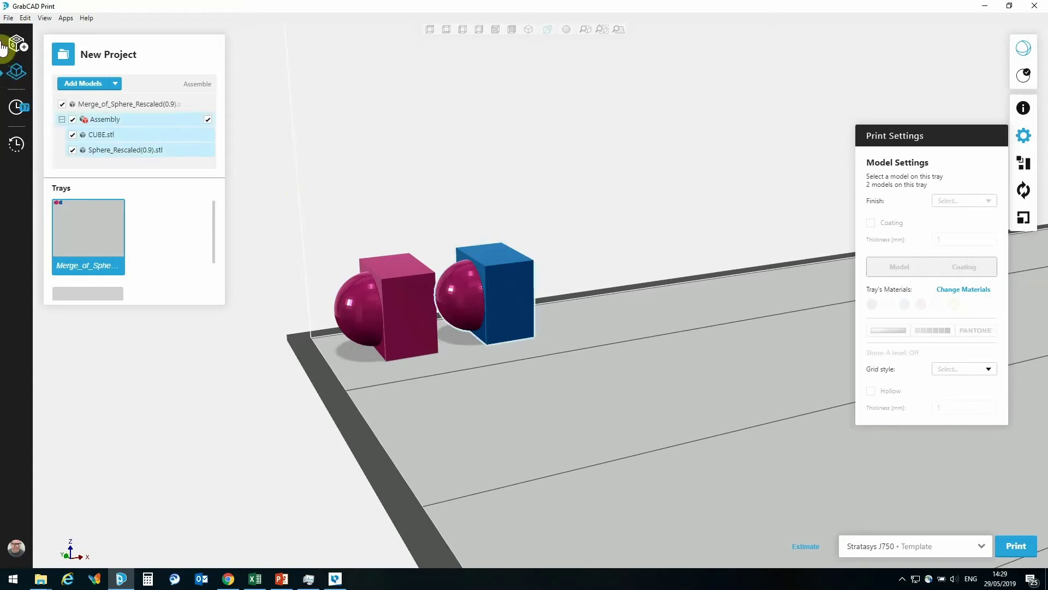
click(10, 18)
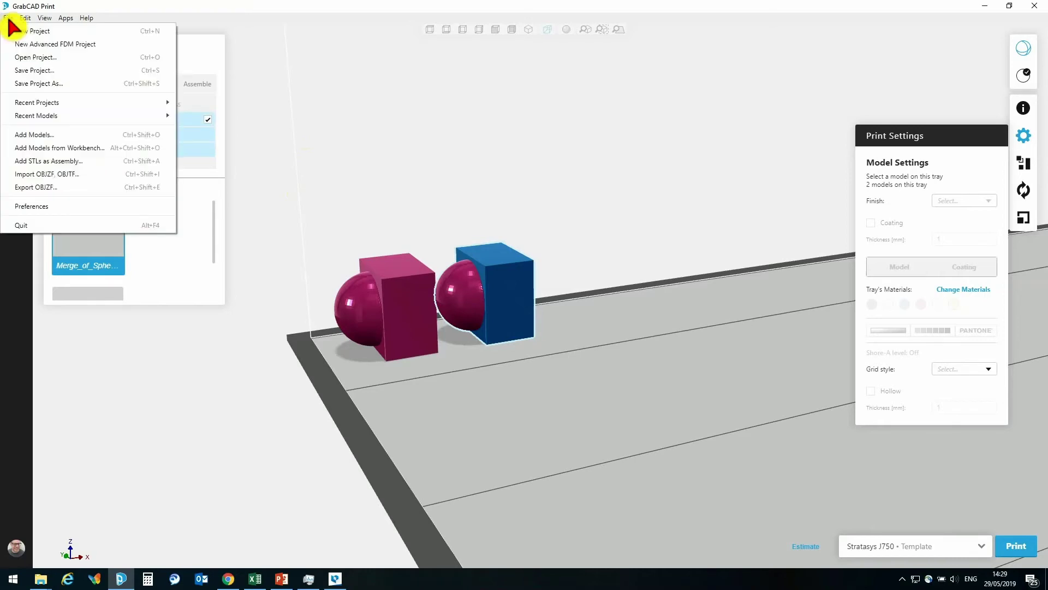
click(37, 136)
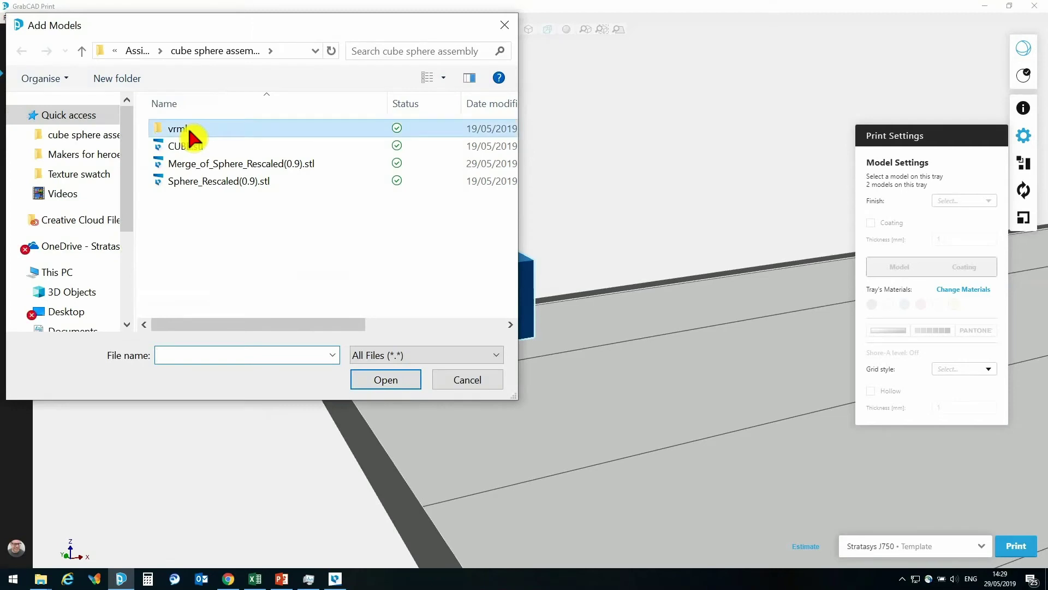
double_click(189, 128)
click(191, 129)
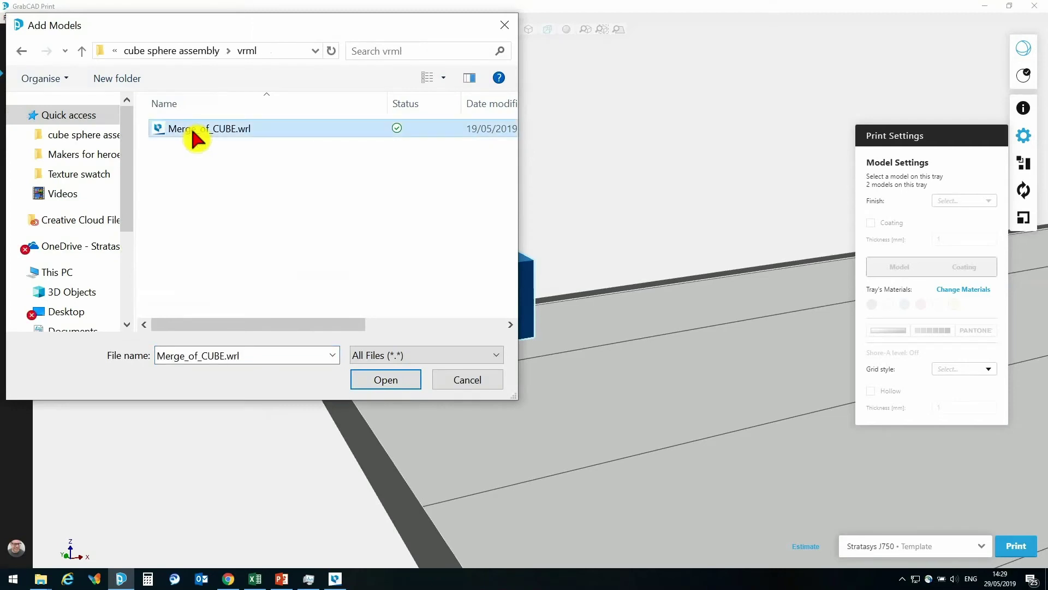
click(385, 377)
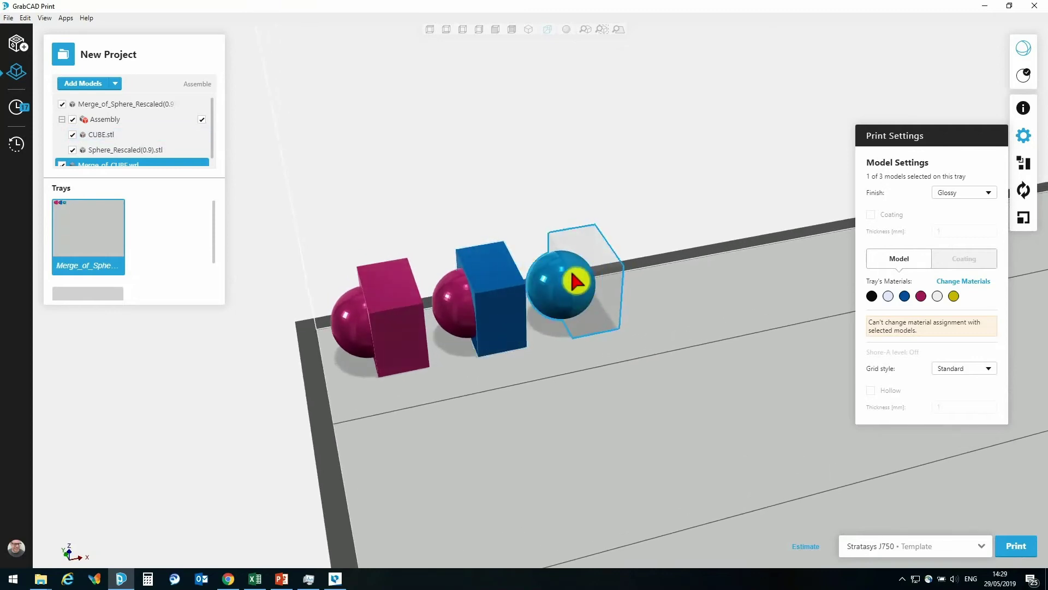
scroll(567, 276, up, 4)
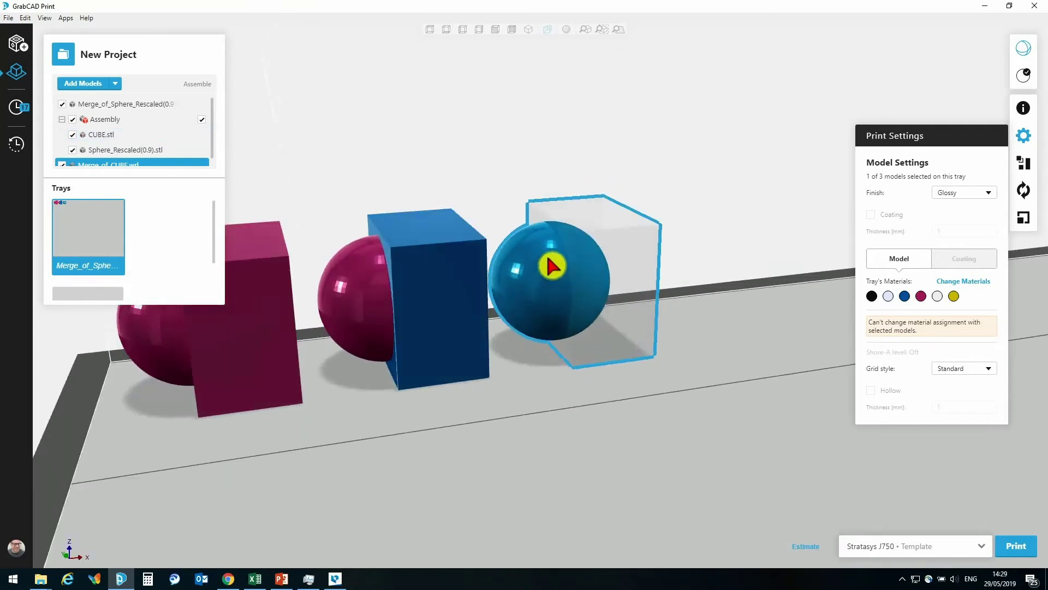
right_drag(551, 266, 516, 277)
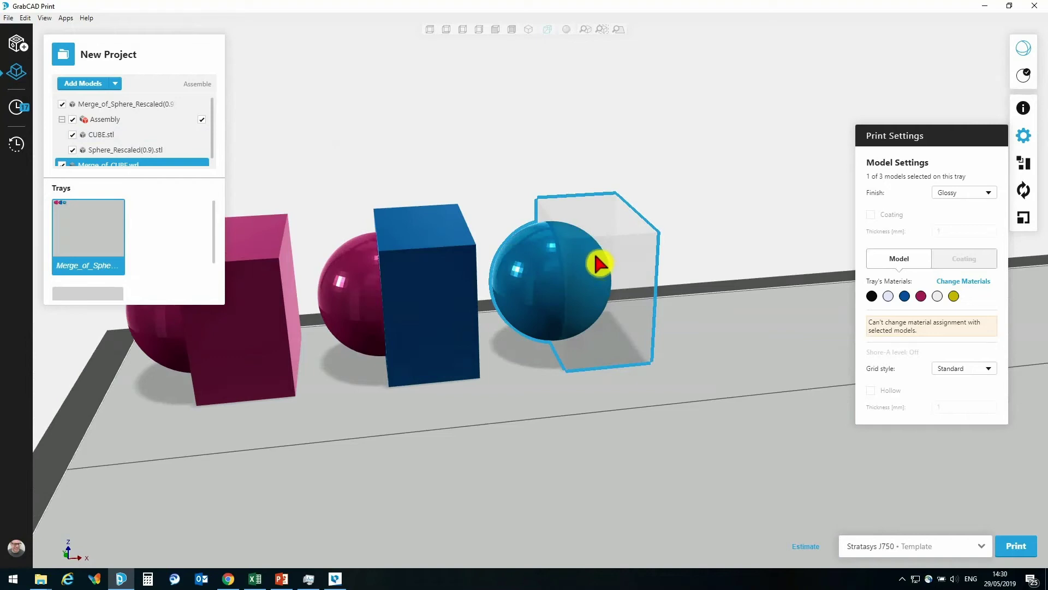
Step: Select both the magenta merged model and the blue Merge_of_CUBE model, leaving the assembly out
click(143, 160)
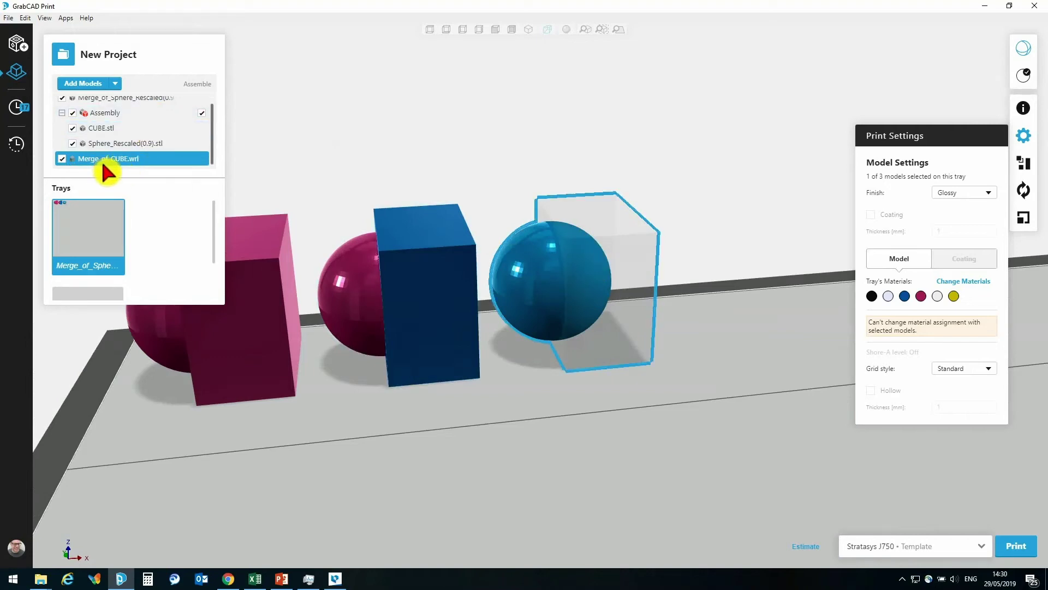
scroll(103, 163, up, 1)
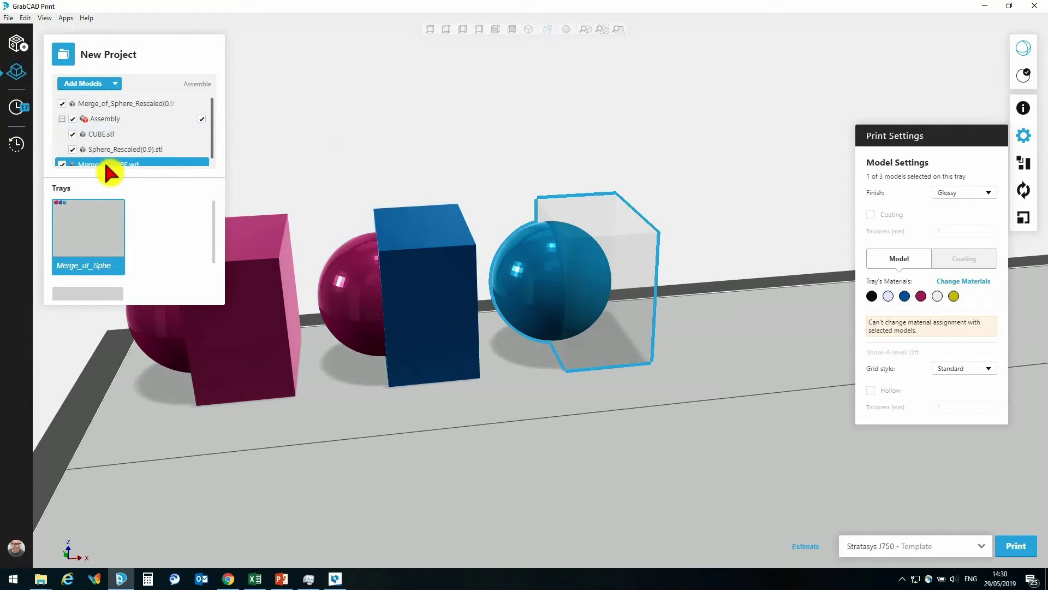
click(105, 110)
middle_drag(270, 305, 321, 299)
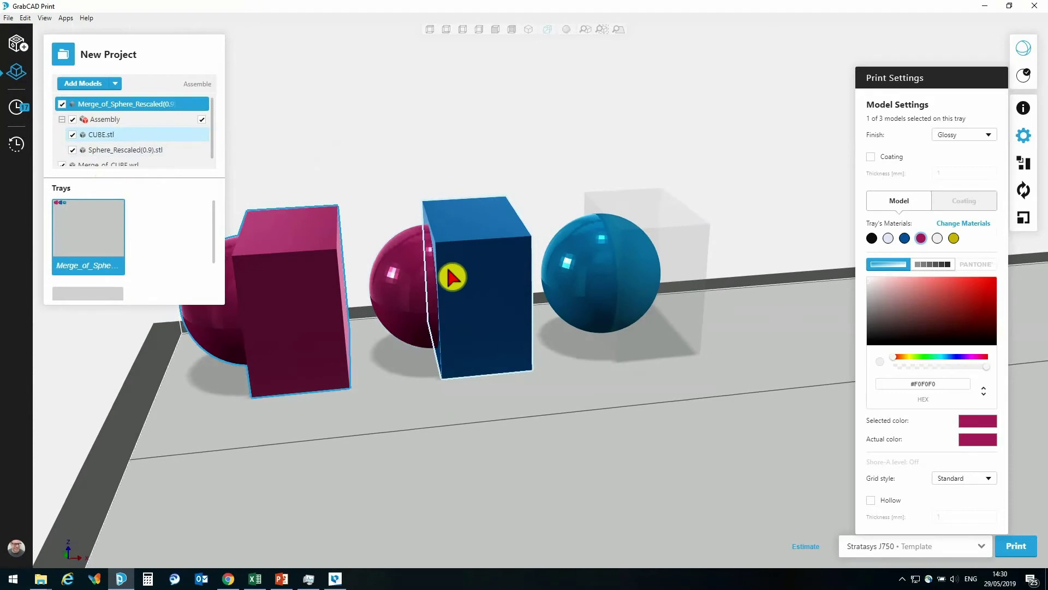
click(444, 116)
scroll(444, 116, down, 4)
scroll(445, 124, up, 3)
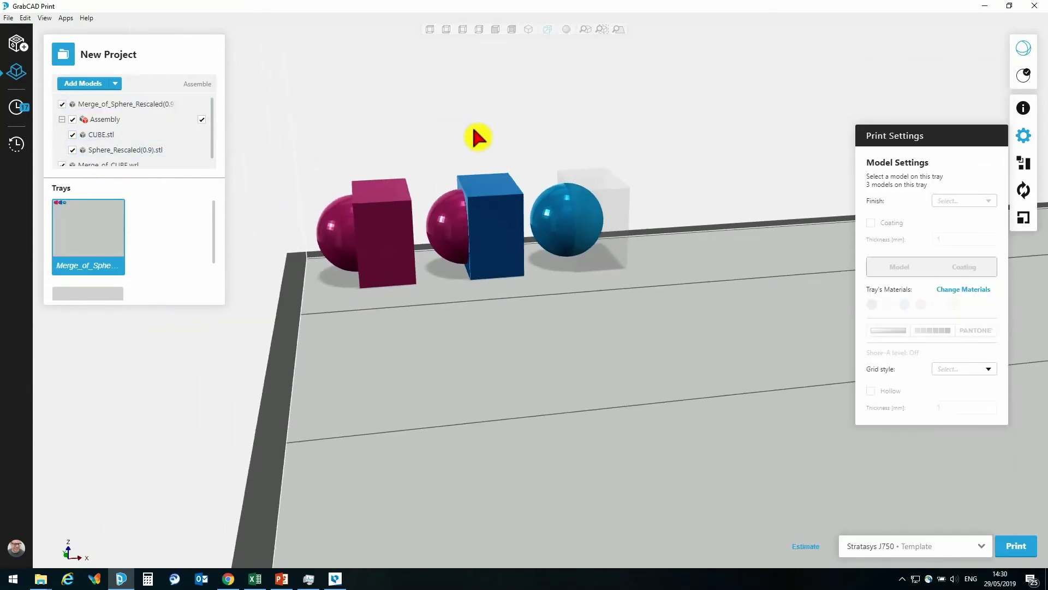
click(512, 238)
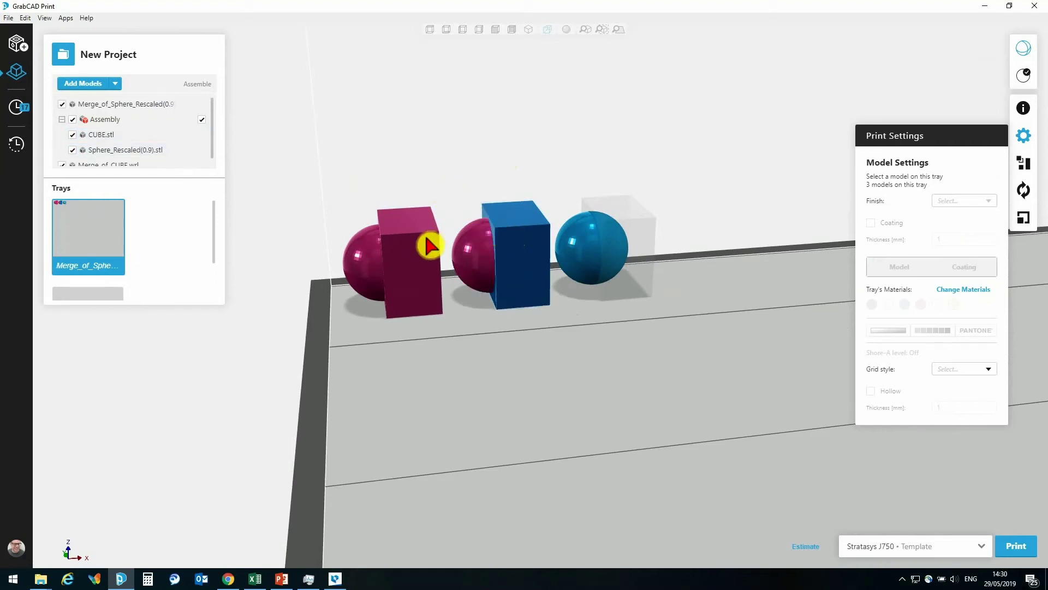
click(413, 257)
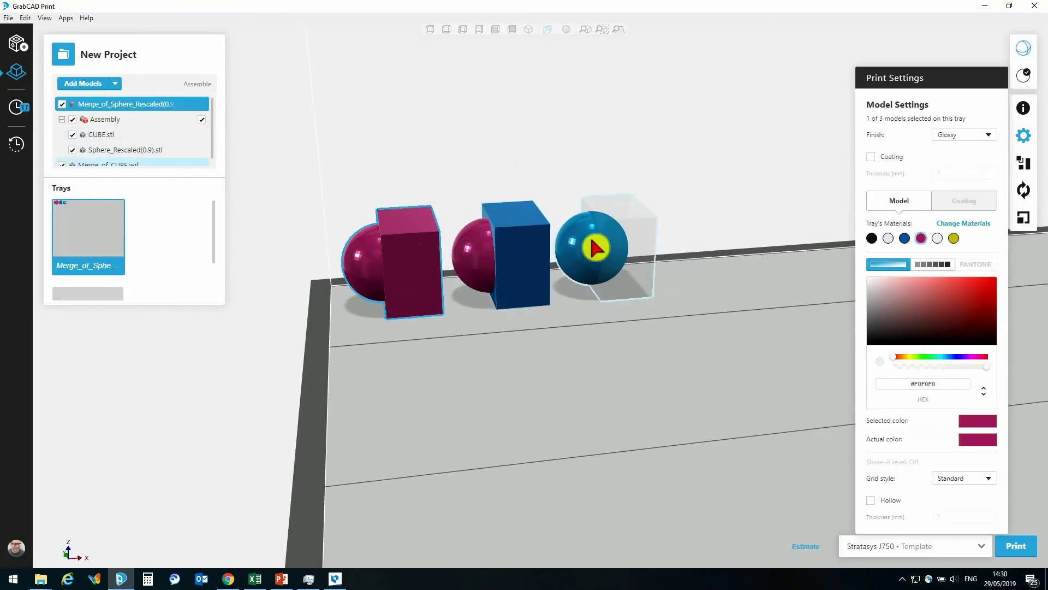
ctrl+click(598, 248)
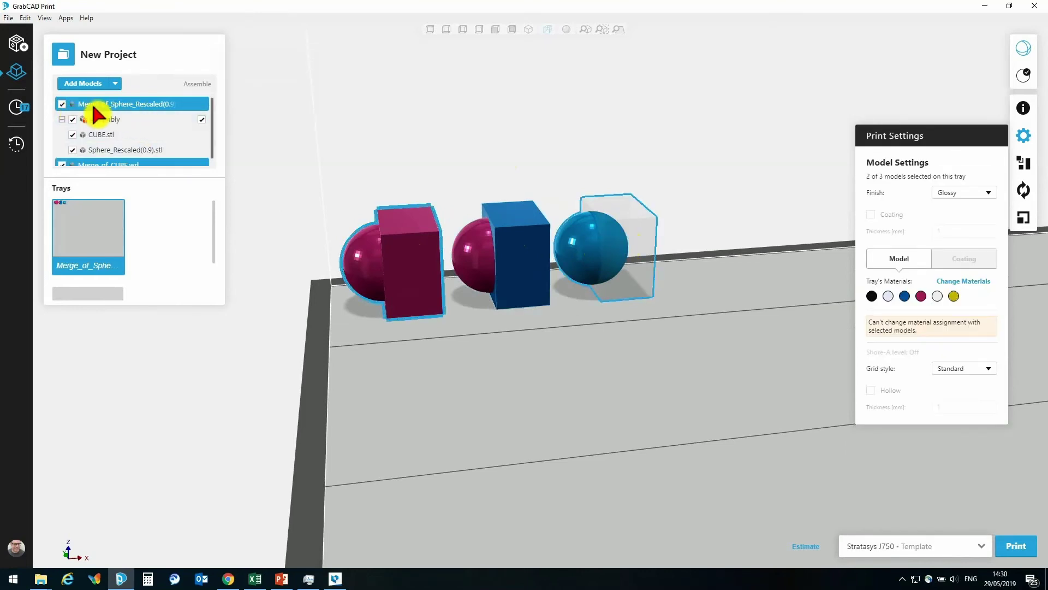
scroll(120, 142, down, 1)
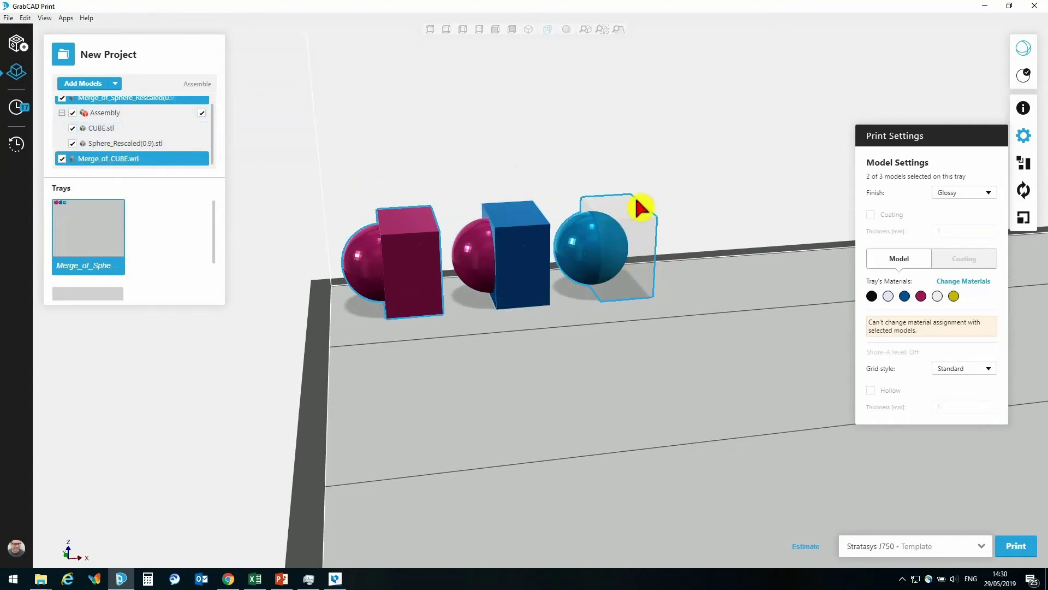
Step: Delete both merged models and auto-arrange the remaining assembly on the tray
key(Delete)
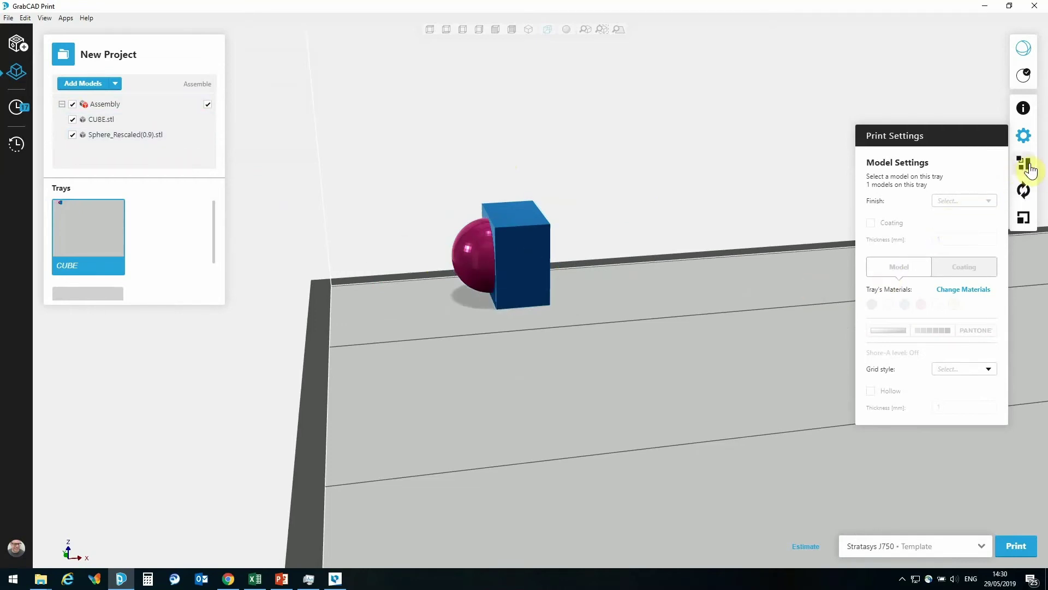
click(1021, 190)
click(968, 210)
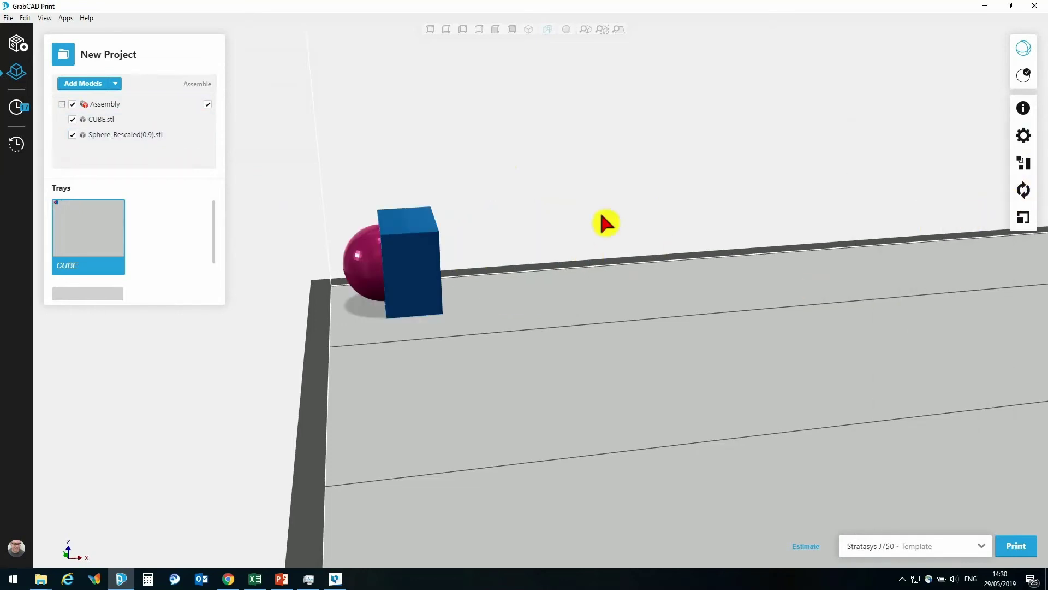
Step: Ungroup the cube and sphere by unchecking Assembly, then recheck it to regroup them
click(369, 309)
click(409, 280)
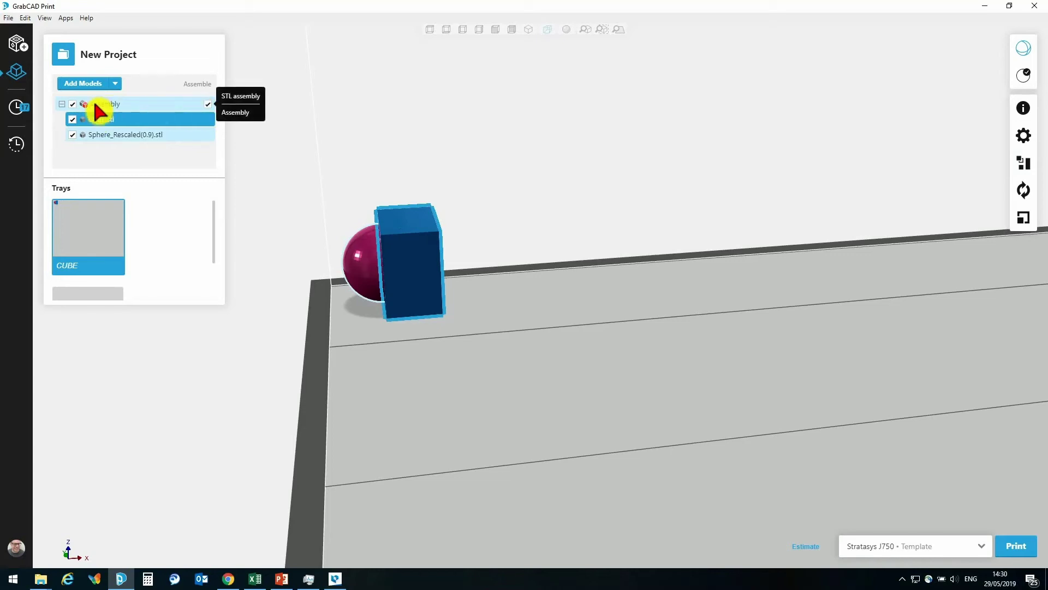
click(207, 106)
right_drag(353, 204, 469, 276)
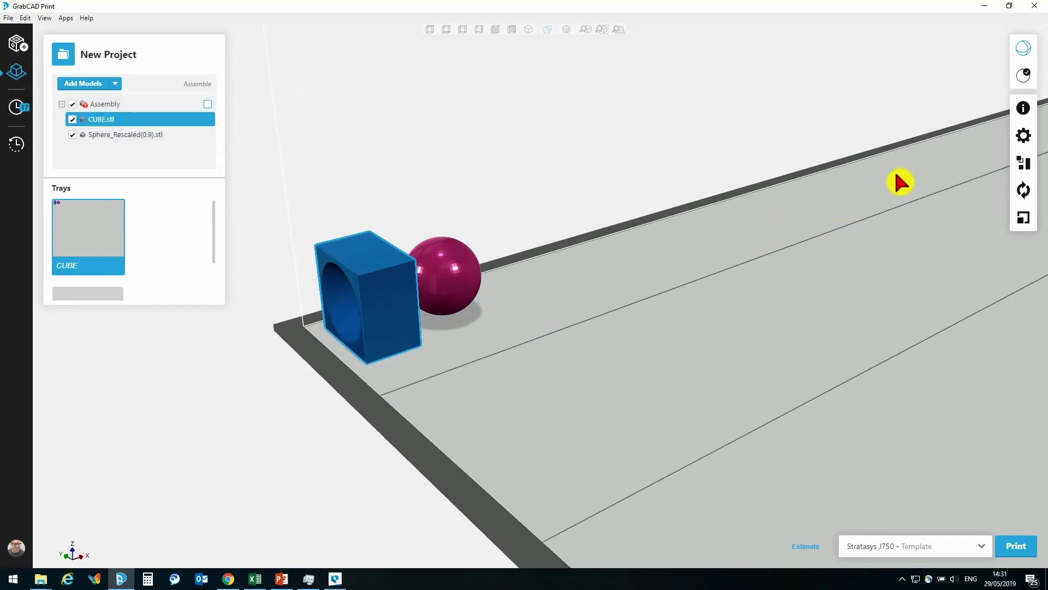
right_drag(537, 332, 494, 337)
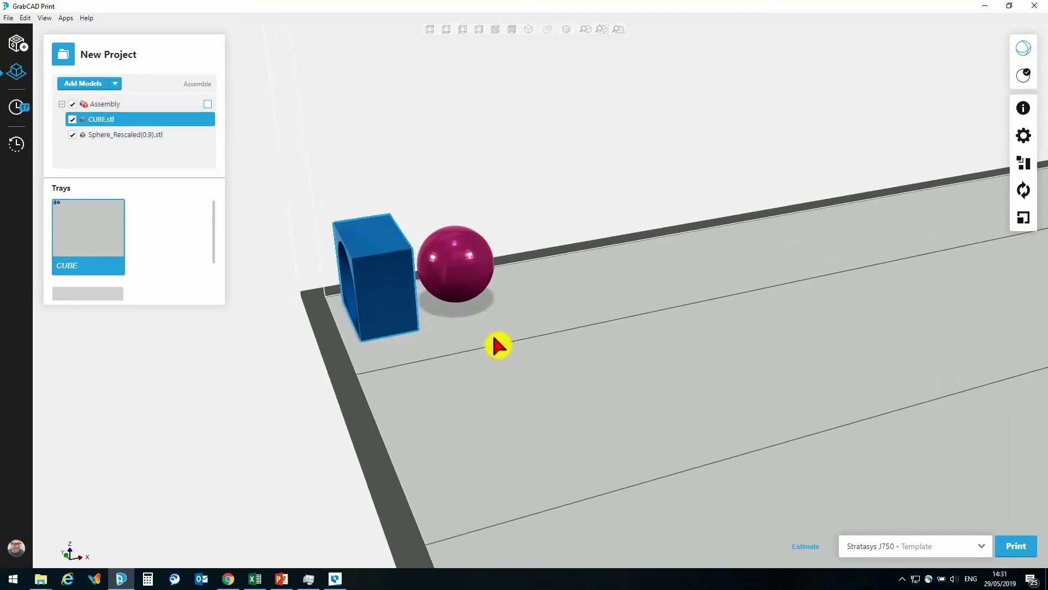
click(208, 104)
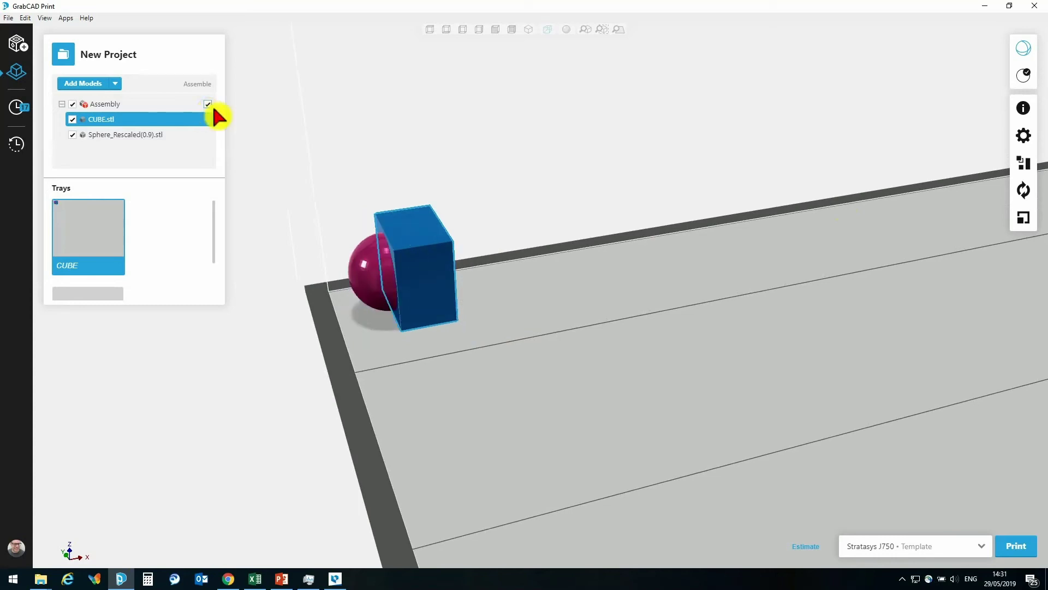
Step: Start Add STLs as Assembly and browse to the Desktop
click(9, 18)
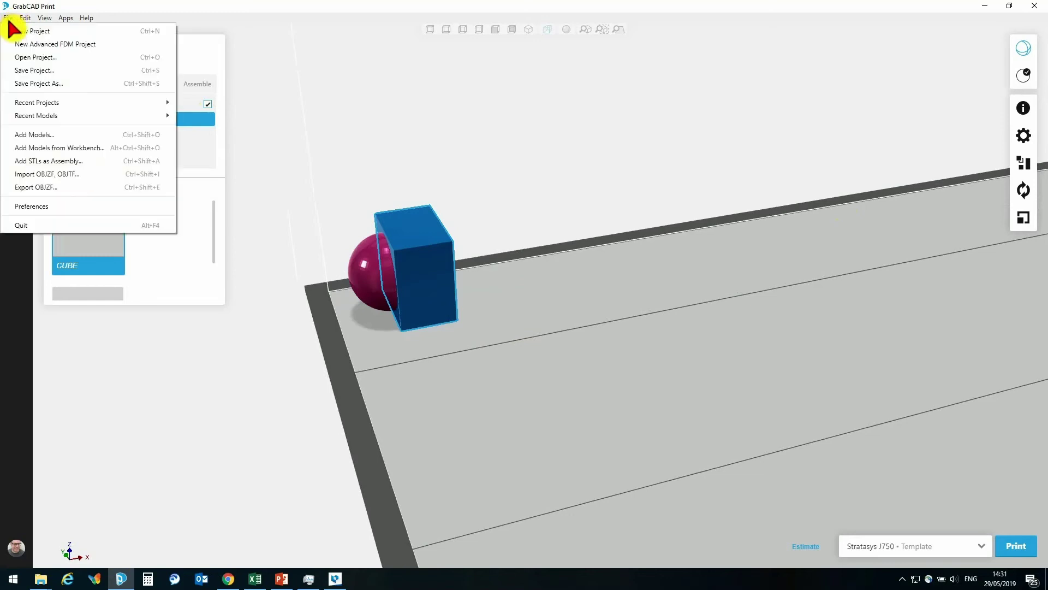
click(70, 160)
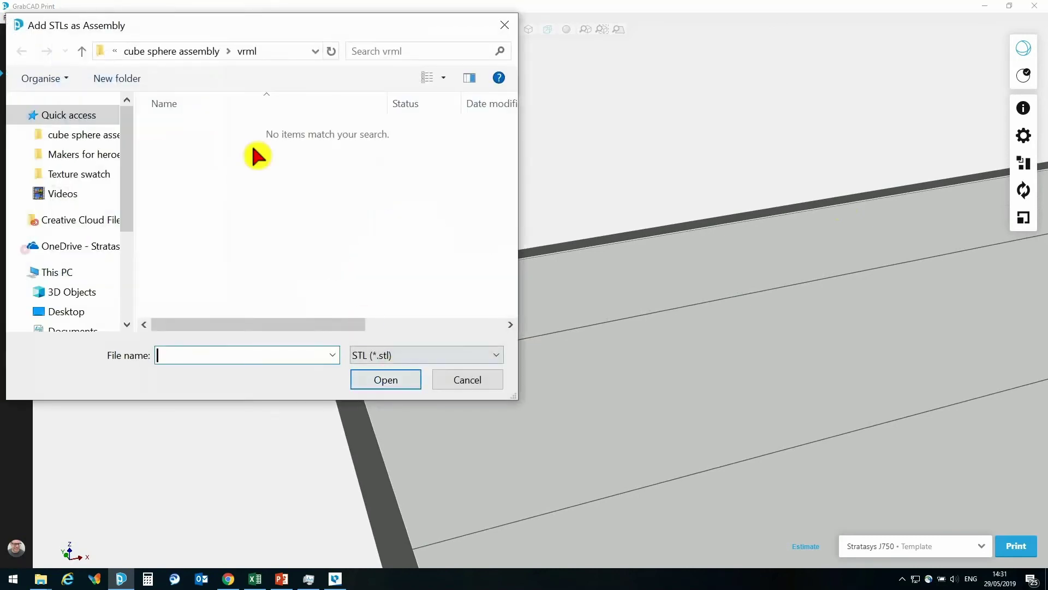
click(82, 117)
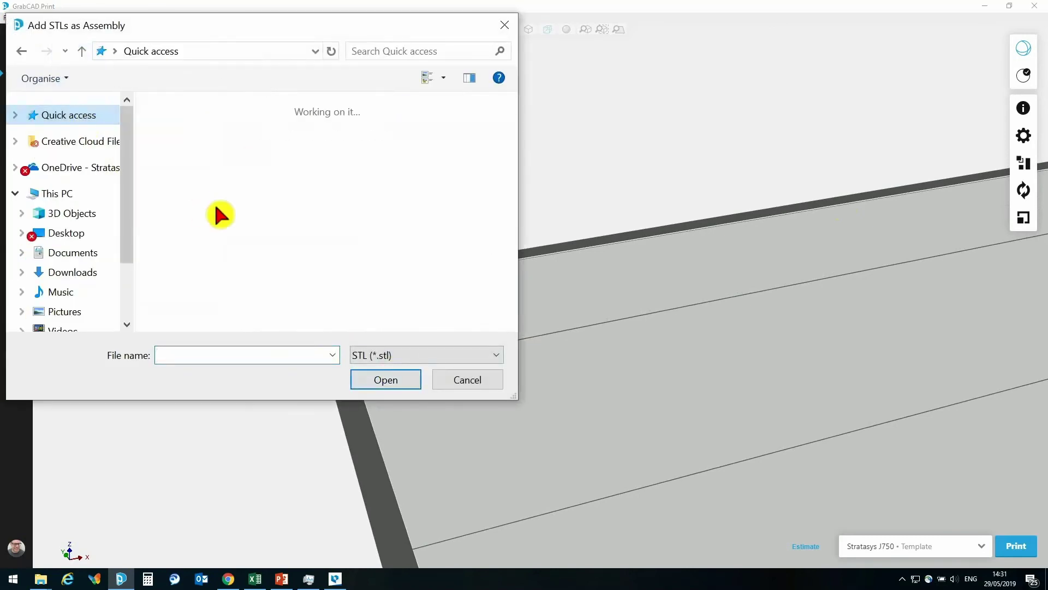
scroll(224, 214, down, 3)
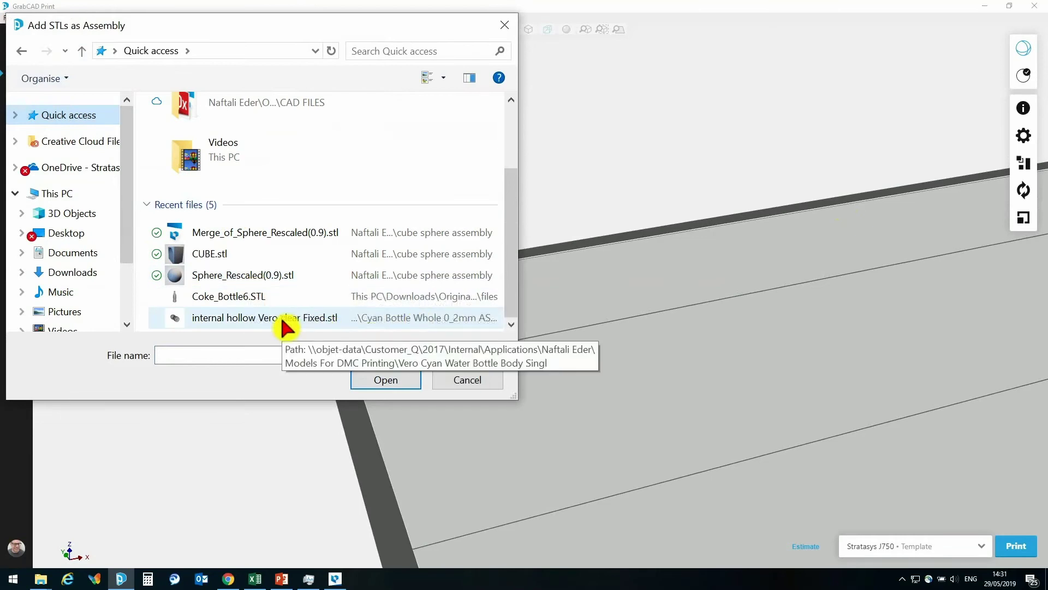
scroll(280, 248, up, 3)
scroll(293, 299, down, 3)
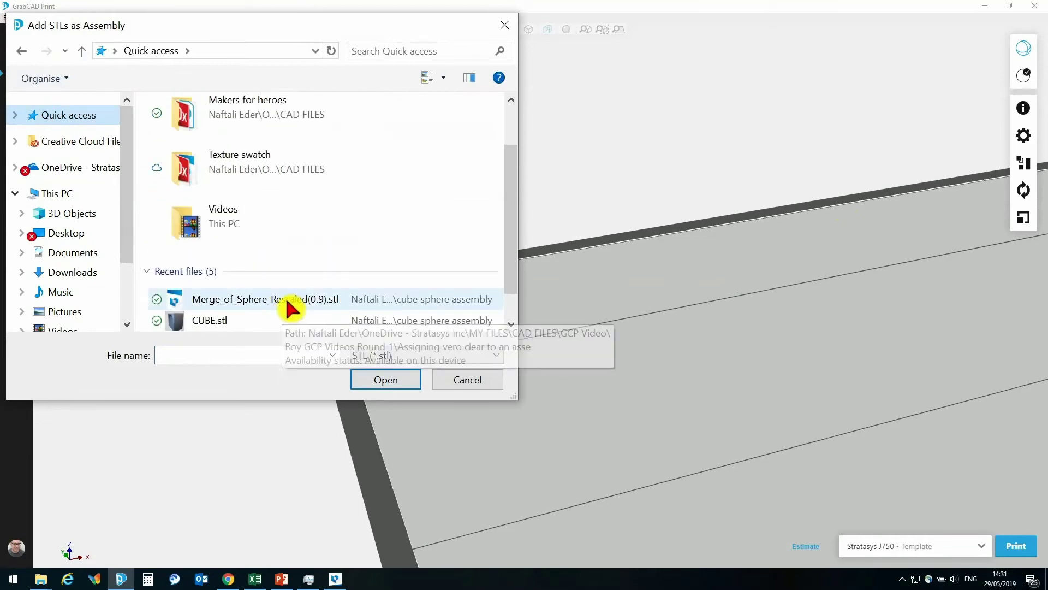
scroll(213, 159, up, 3)
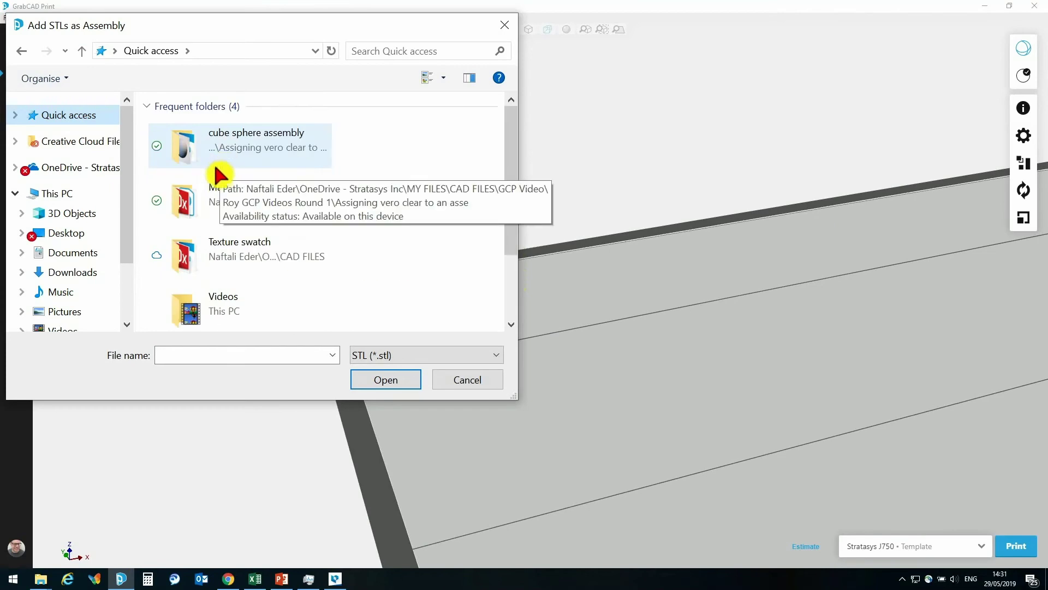
click(69, 236)
scroll(257, 257, down, 1)
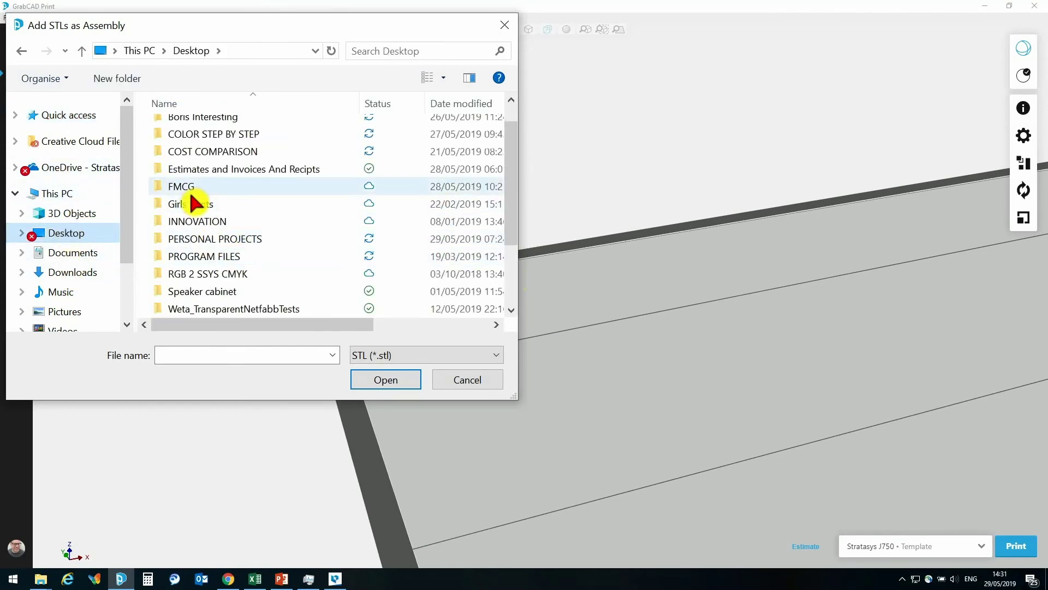
scroll(206, 261, down, 2)
scroll(210, 191, up, 2)
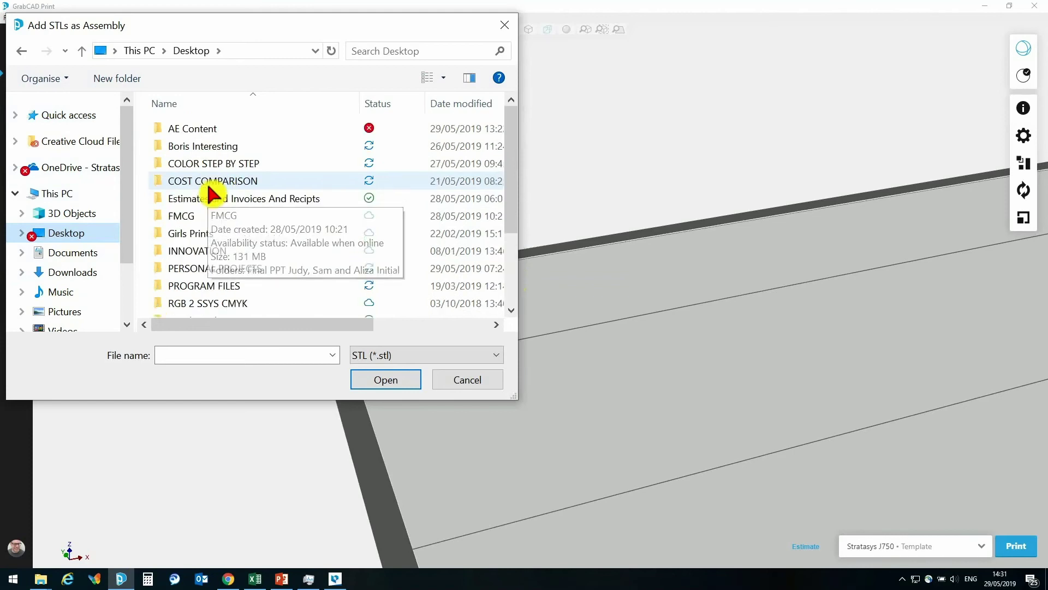
scroll(207, 201, down, 3)
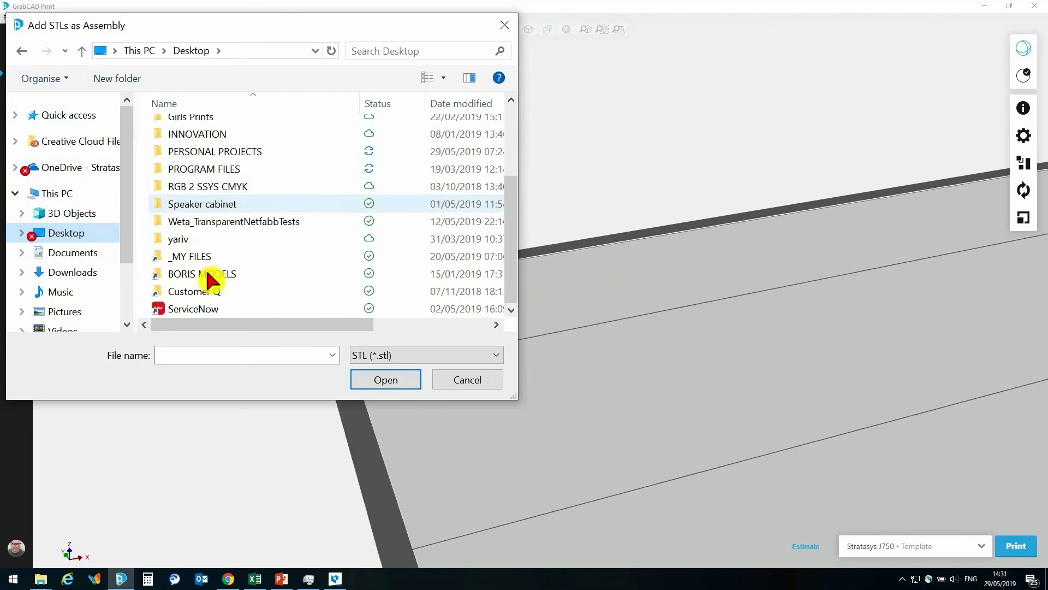
Step: Insert all STLs from _MY FILES > CAD FILES > Sexy Clear Sales Kit > Lobe Pump
double_click(206, 258)
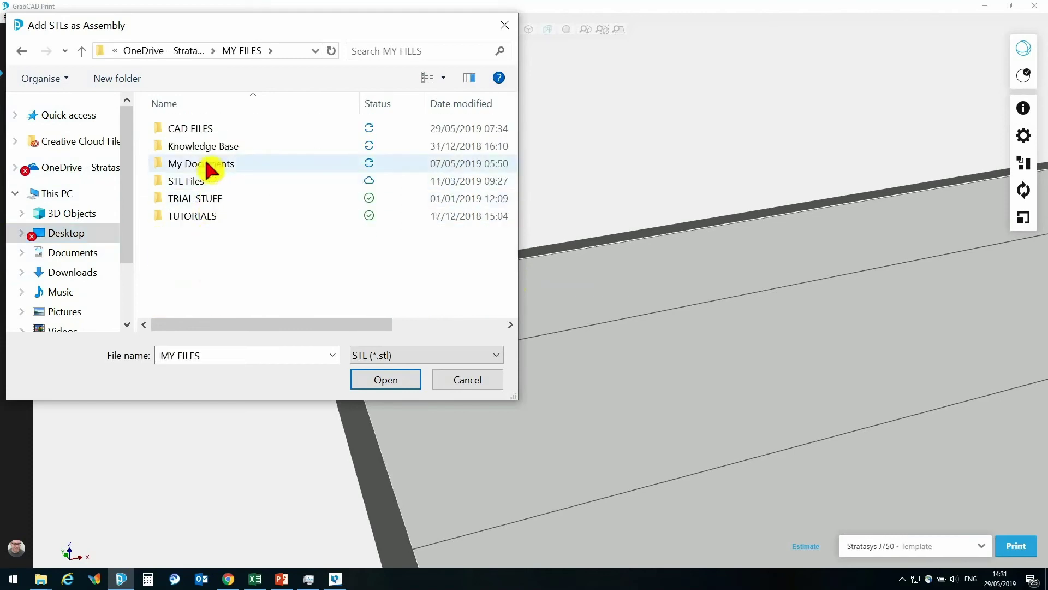
double_click(205, 126)
scroll(218, 190, down, 4)
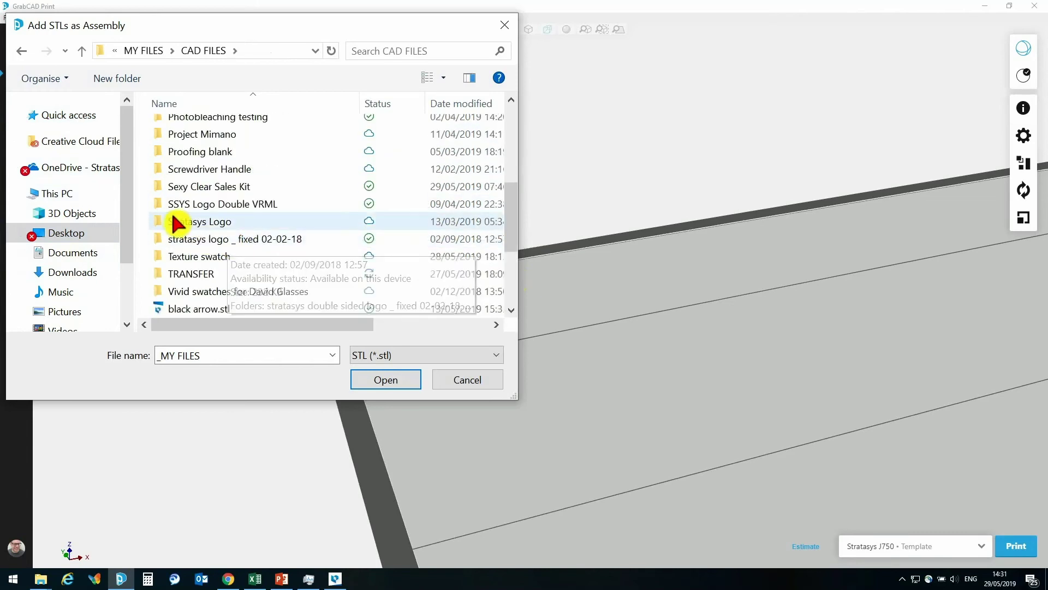
double_click(192, 188)
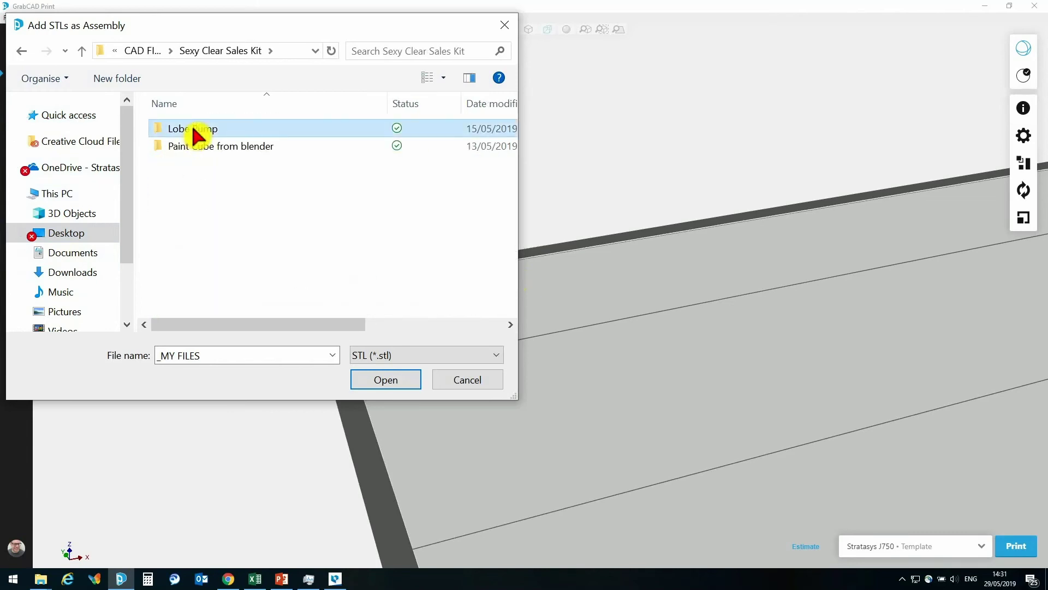
double_click(193, 131)
click(191, 131)
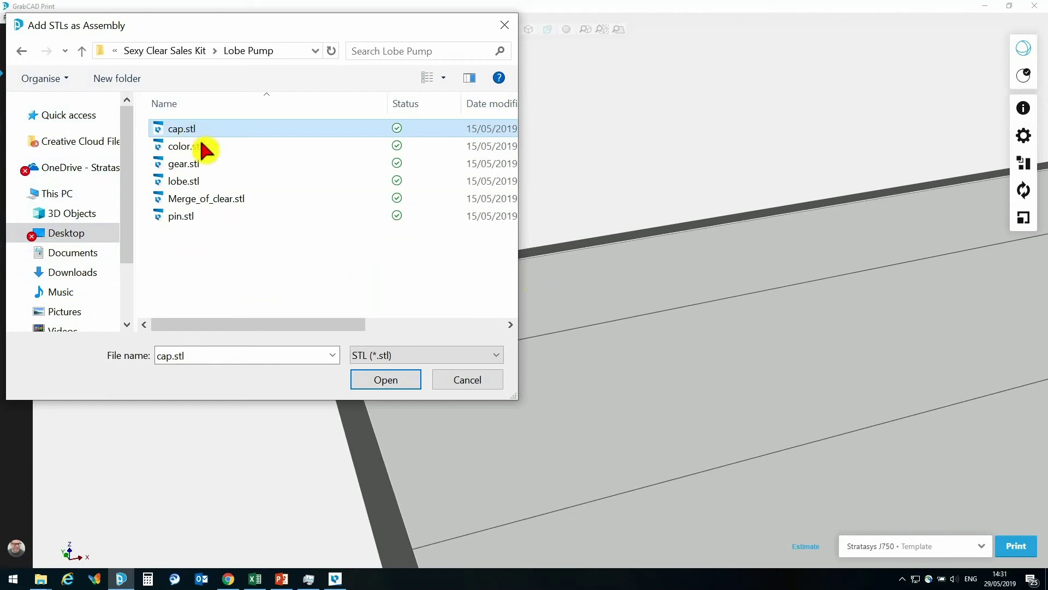
key(shift+Down)
key(shift+Down)
key(shift+Down)
key(shift+Down)
key(shift+Down)
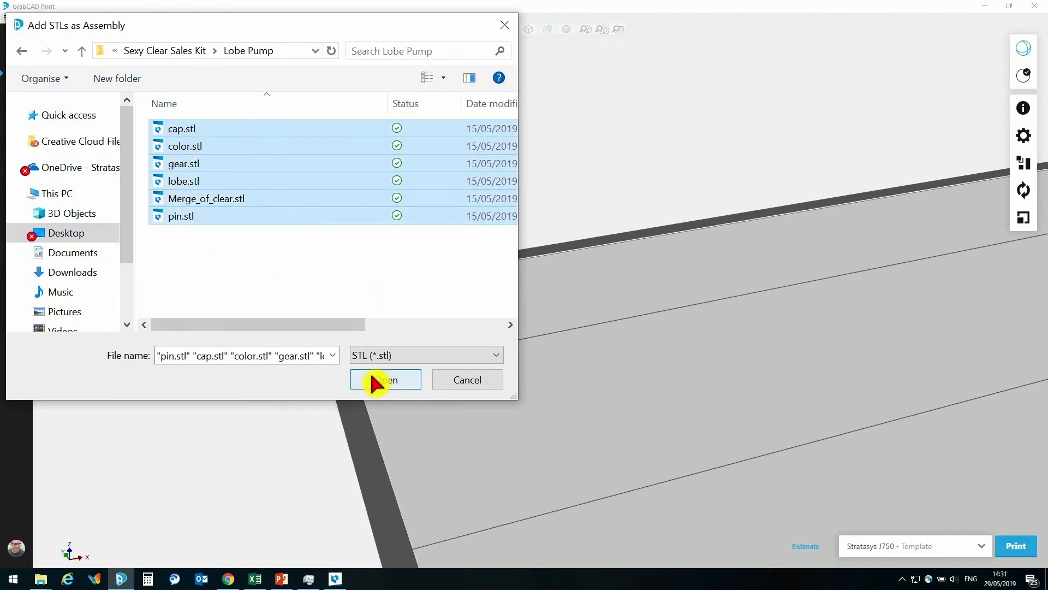
click(395, 381)
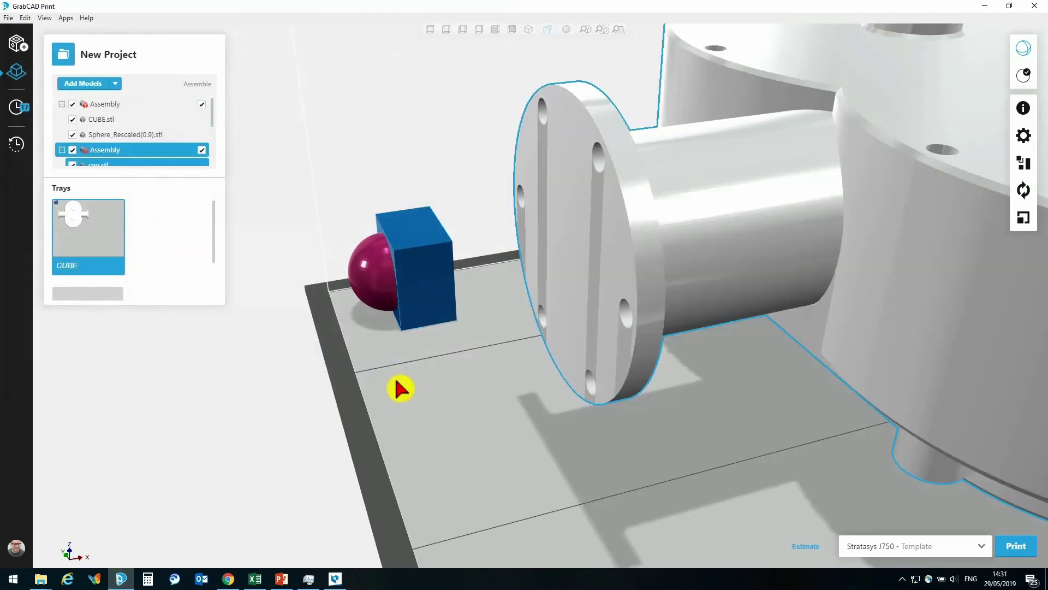
Step: Rotate the lobe pump assembly Y+ to lie flat, then show its print settings
scroll(764, 213, down, 5)
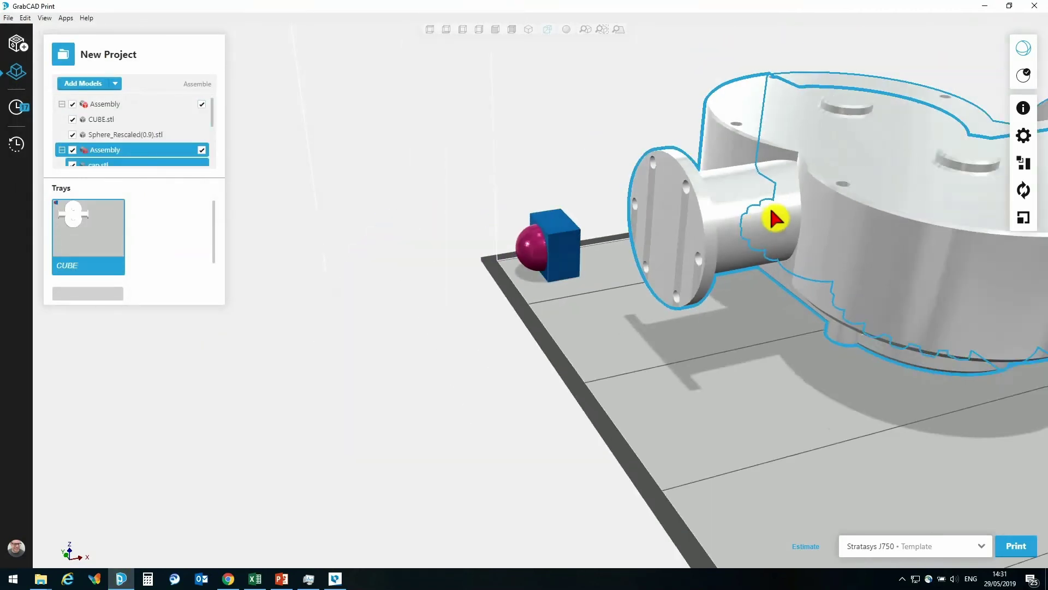
scroll(773, 216, down, 4)
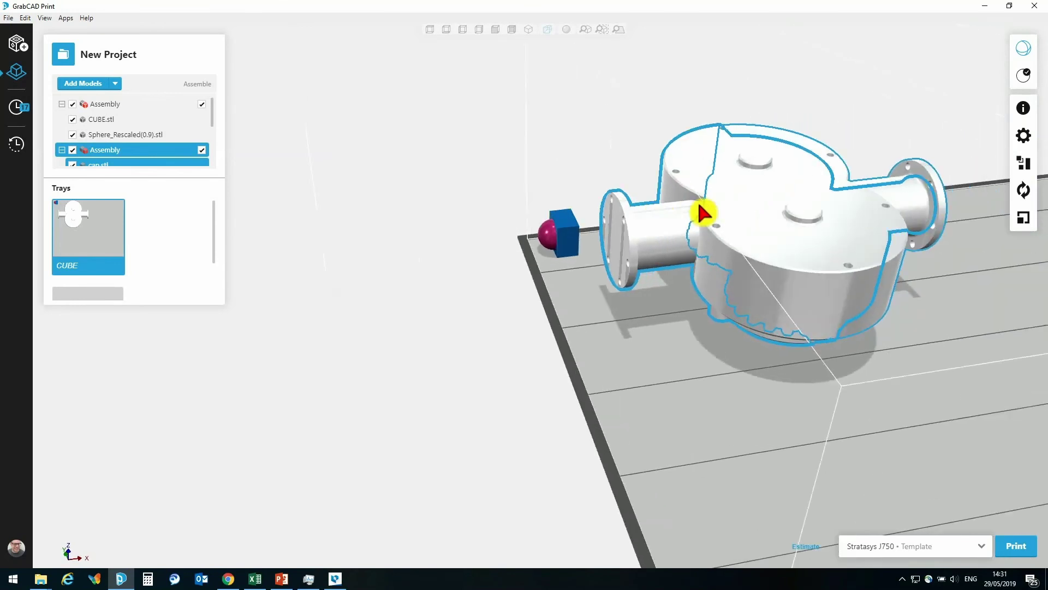
click(1023, 191)
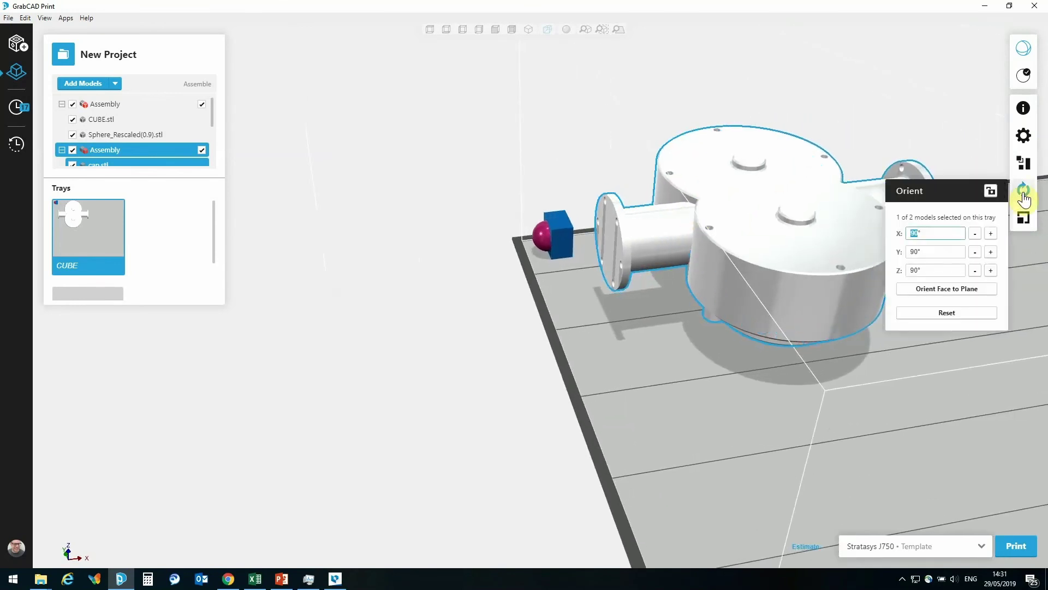
click(991, 253)
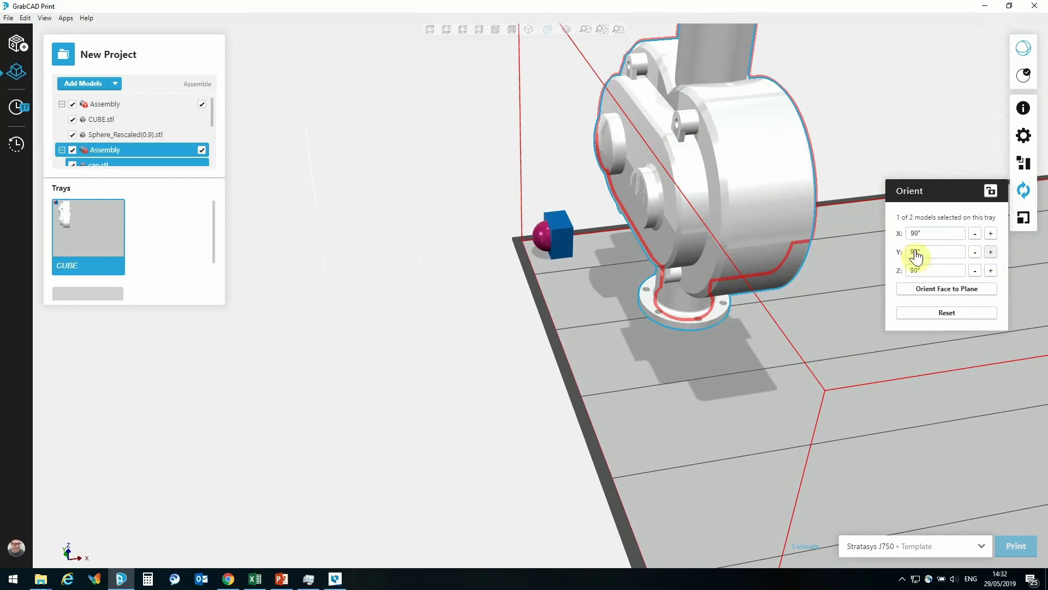
right_drag(631, 274, 481, 404)
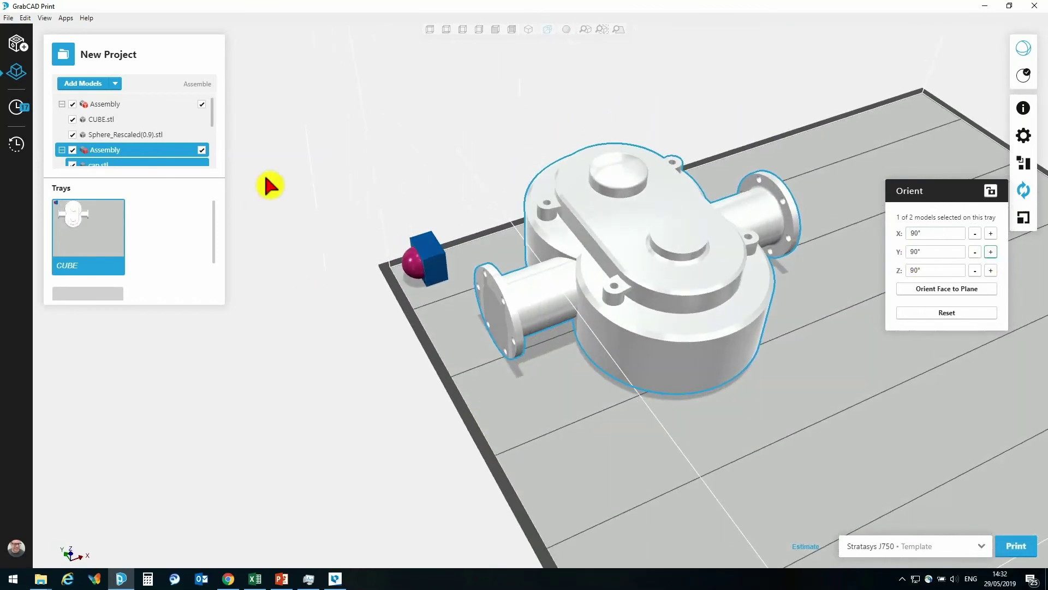
scroll(218, 134, down, 3)
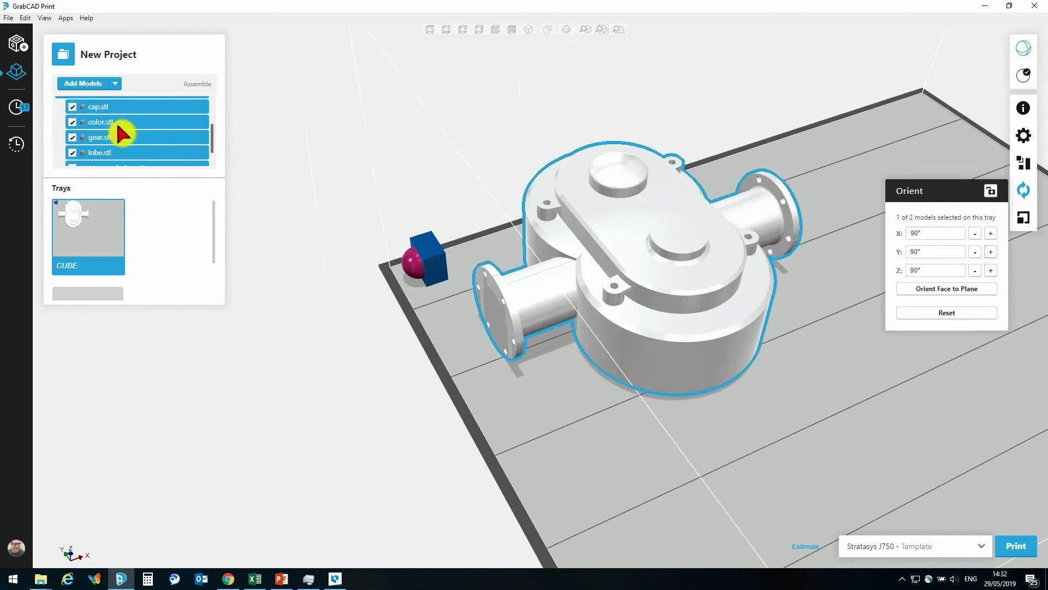
click(1022, 136)
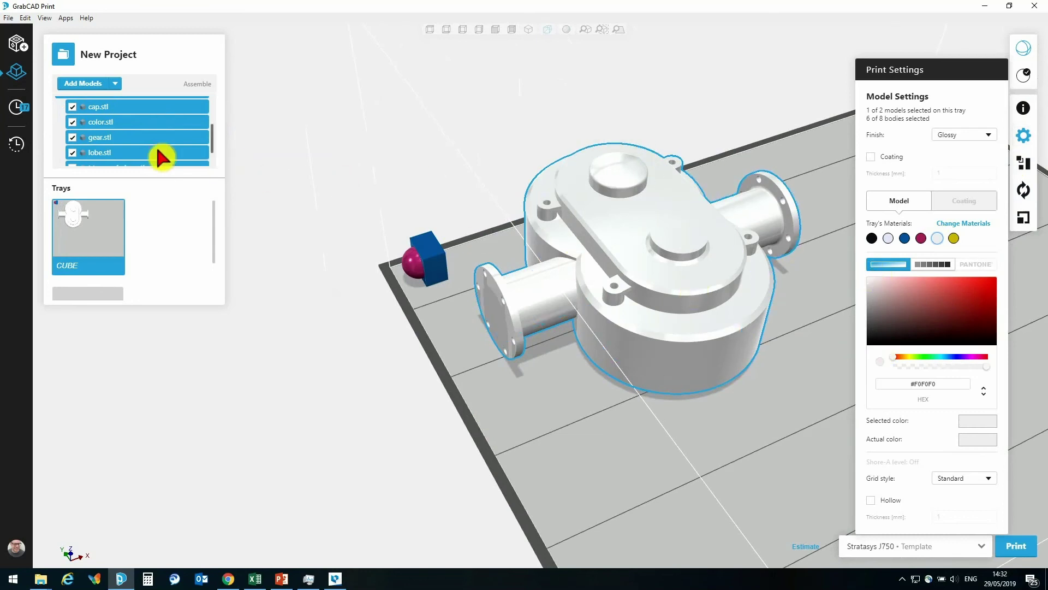
Step: Assign the magenta material to the lobe part of the pump
click(97, 155)
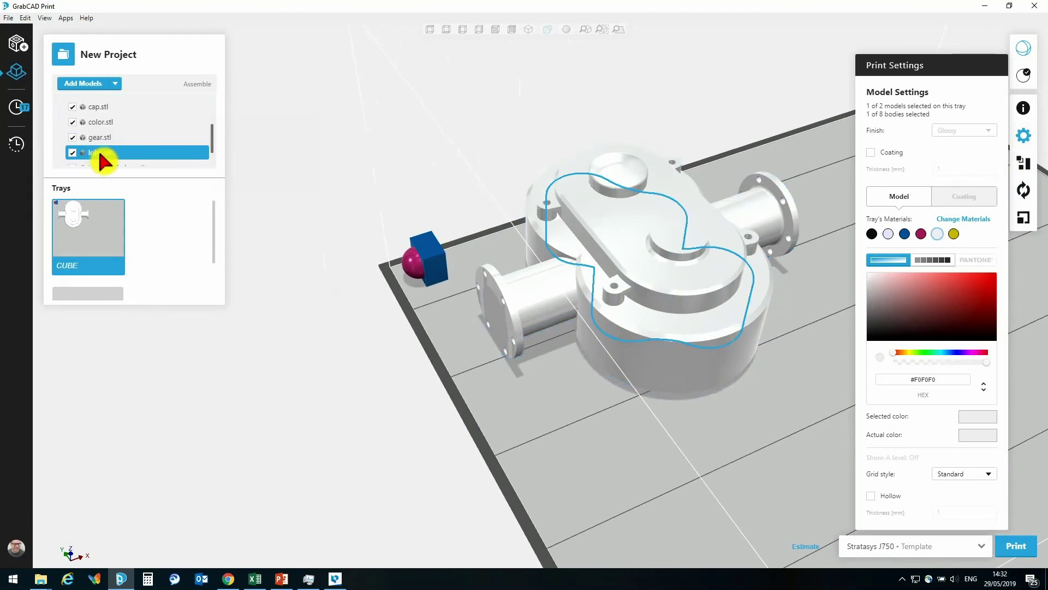
click(921, 233)
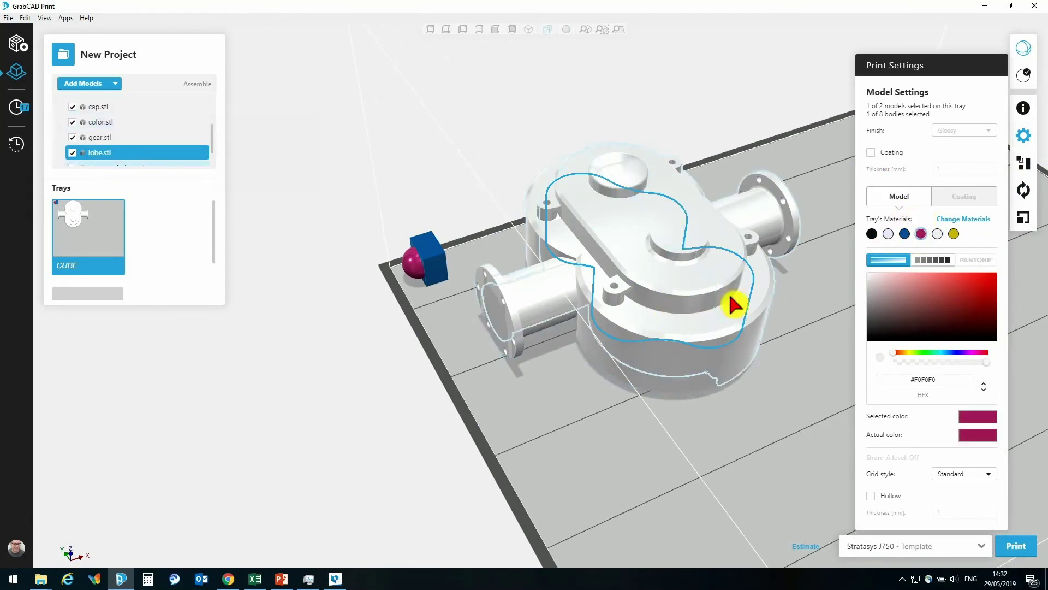
right_drag(587, 226, 615, 300)
scroll(628, 289, down, 3)
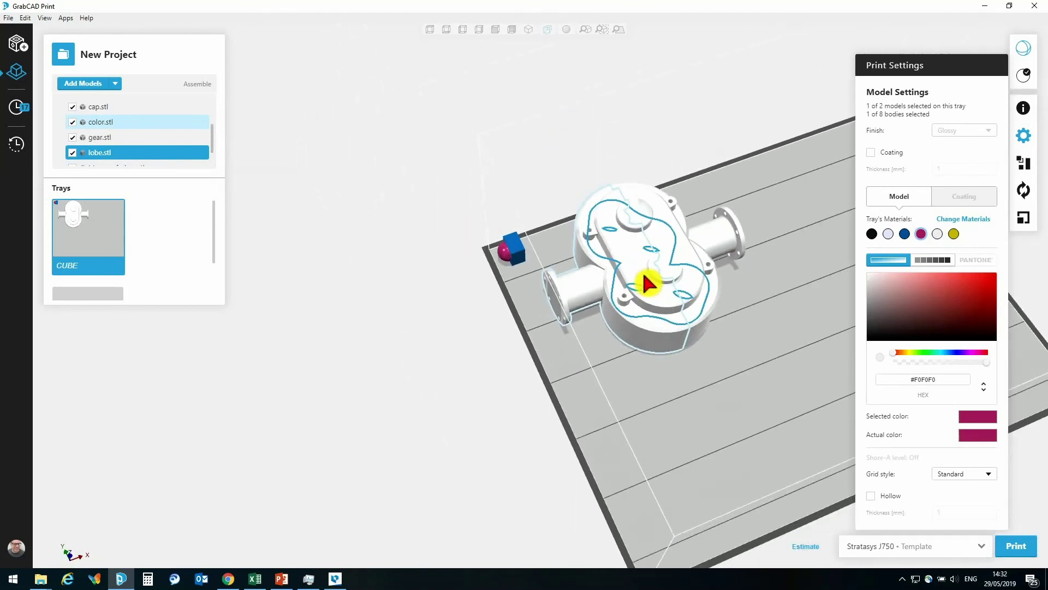
Step: Ungroup the Lobe Pump assembly so its six parts spread across the tray
middle_drag(611, 286, 491, 273)
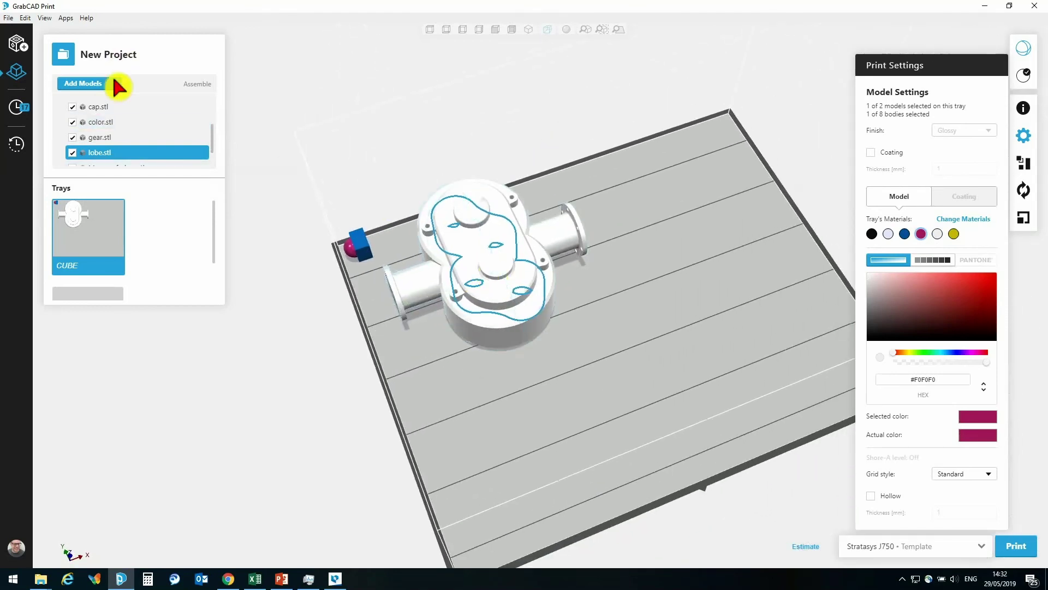
scroll(131, 111, up, 2)
click(112, 144)
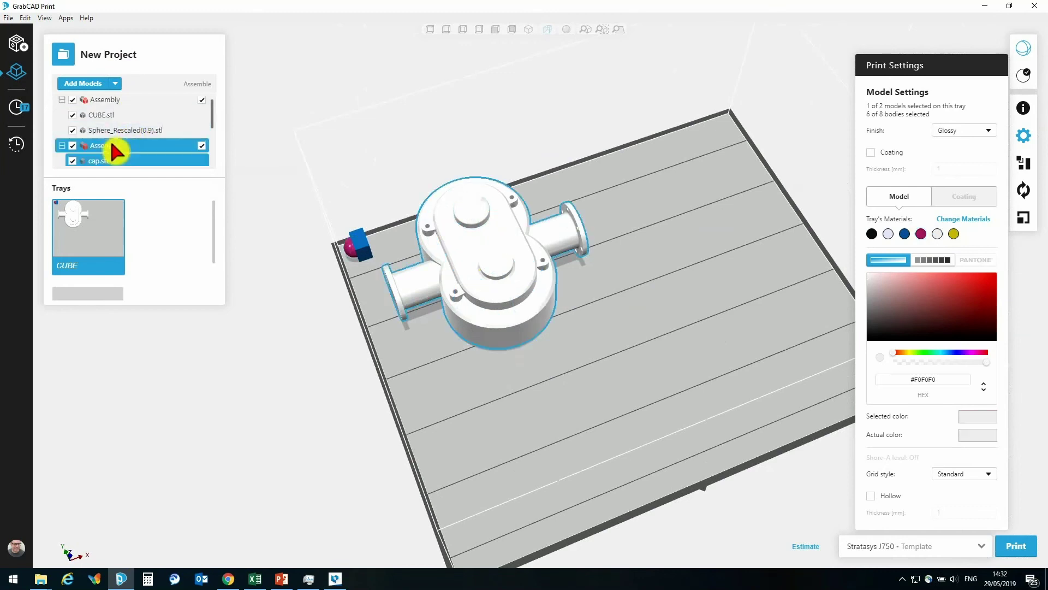
click(201, 146)
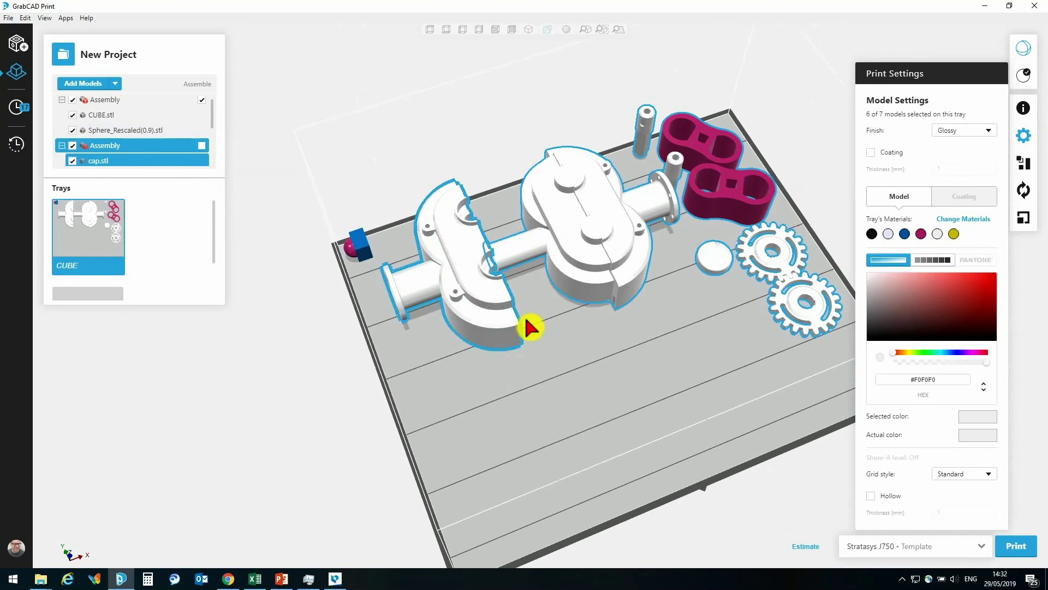
Step: Colour the left housing half black VeroBlackPlus, then select the centre housing
right_drag(529, 327, 473, 343)
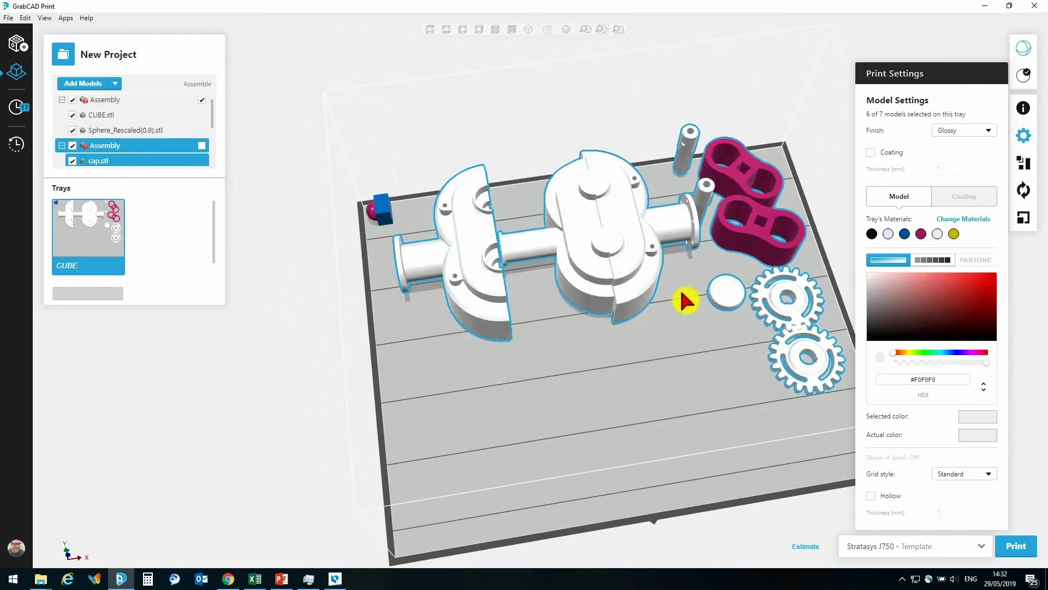
right_drag(685, 297, 604, 285)
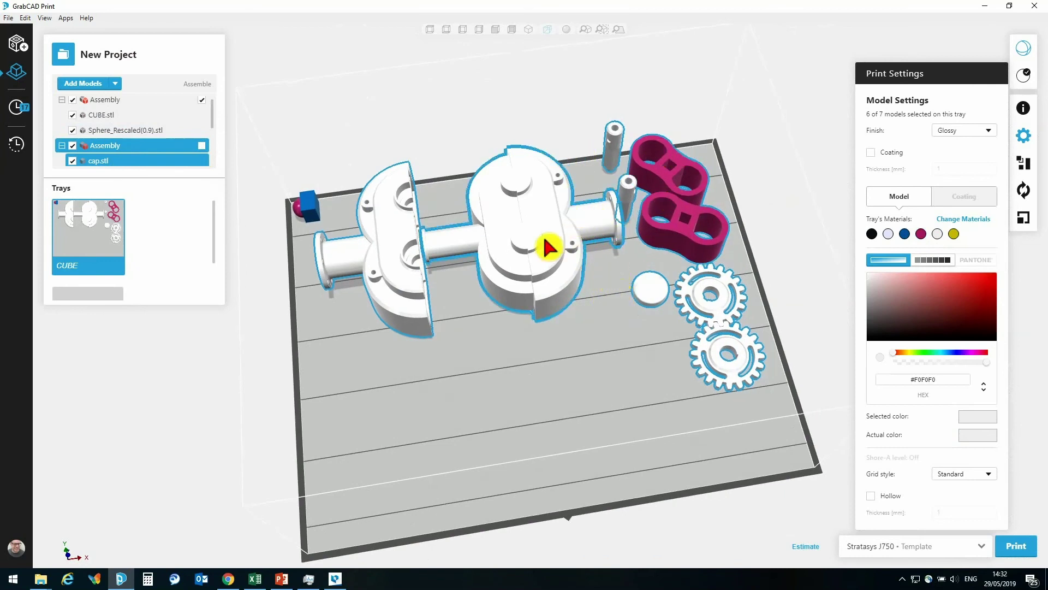
right_drag(492, 258, 330, 238)
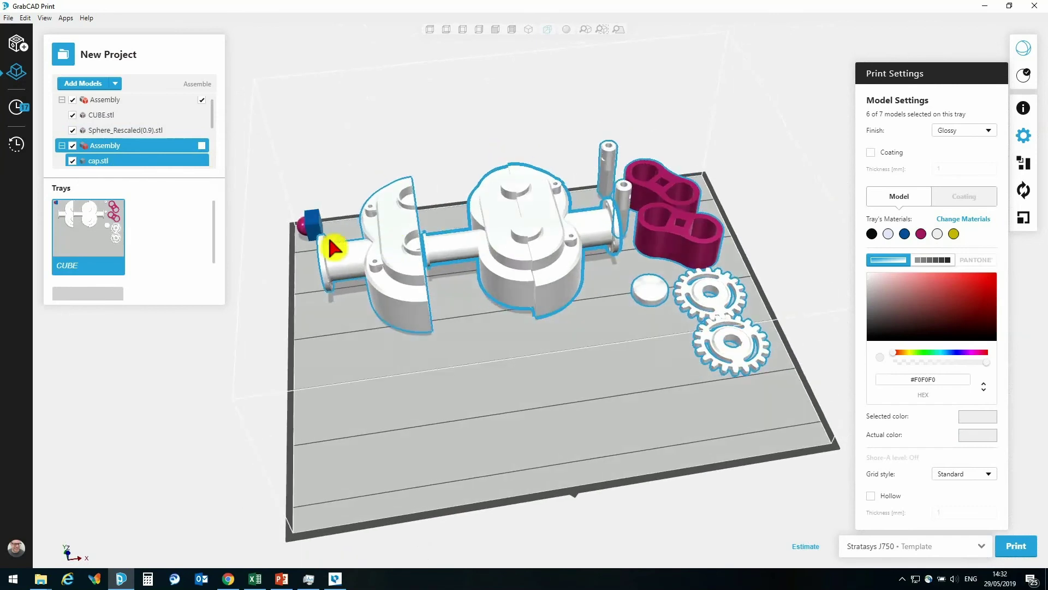
click(381, 250)
right_drag(385, 261, 393, 210)
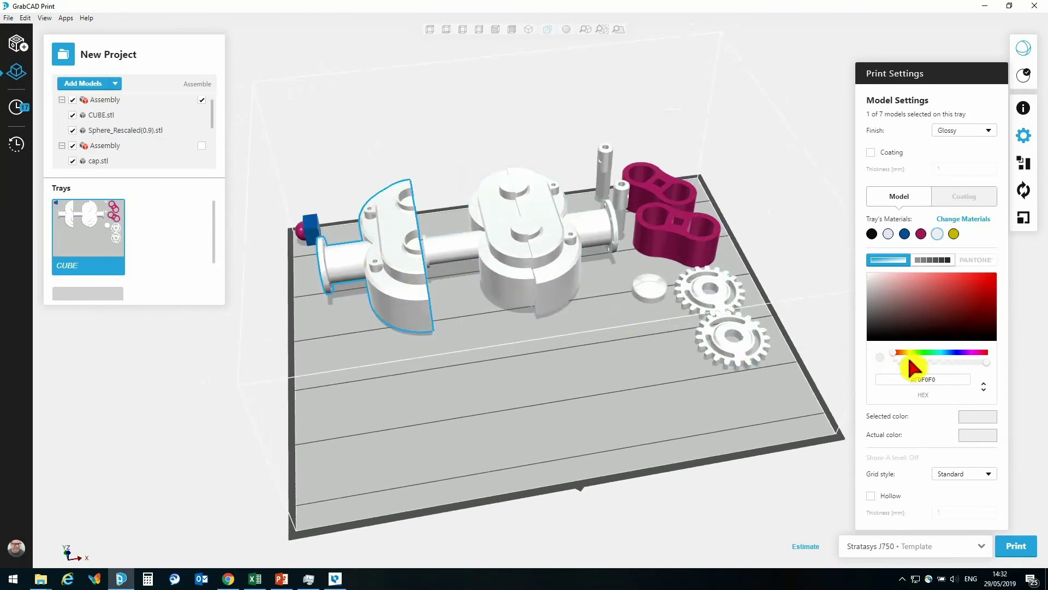
click(873, 235)
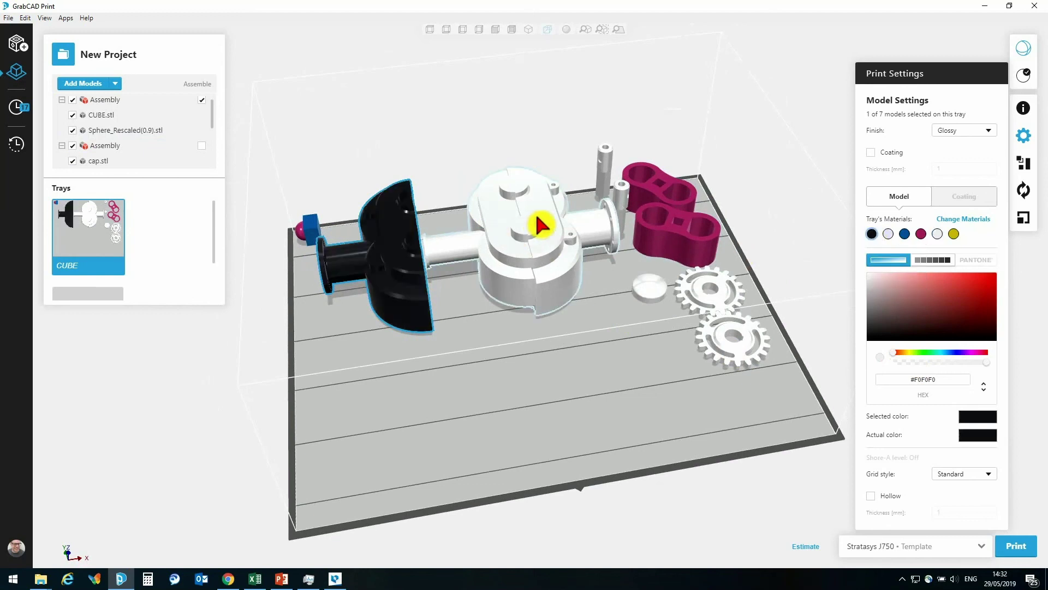
click(541, 223)
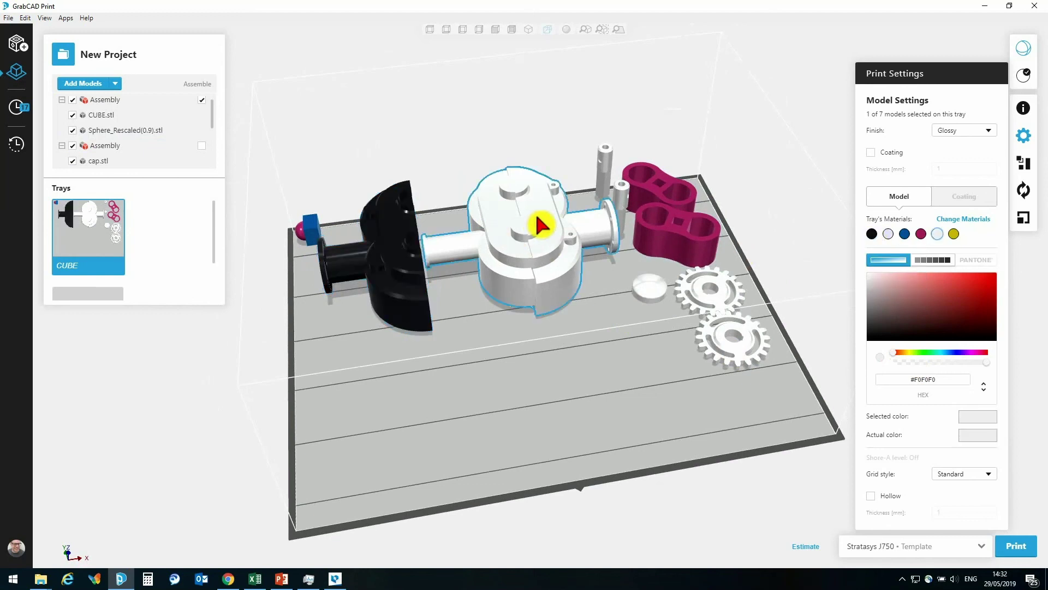
Step: Make the centre housing VeroClear and colour the two small pins green
click(889, 234)
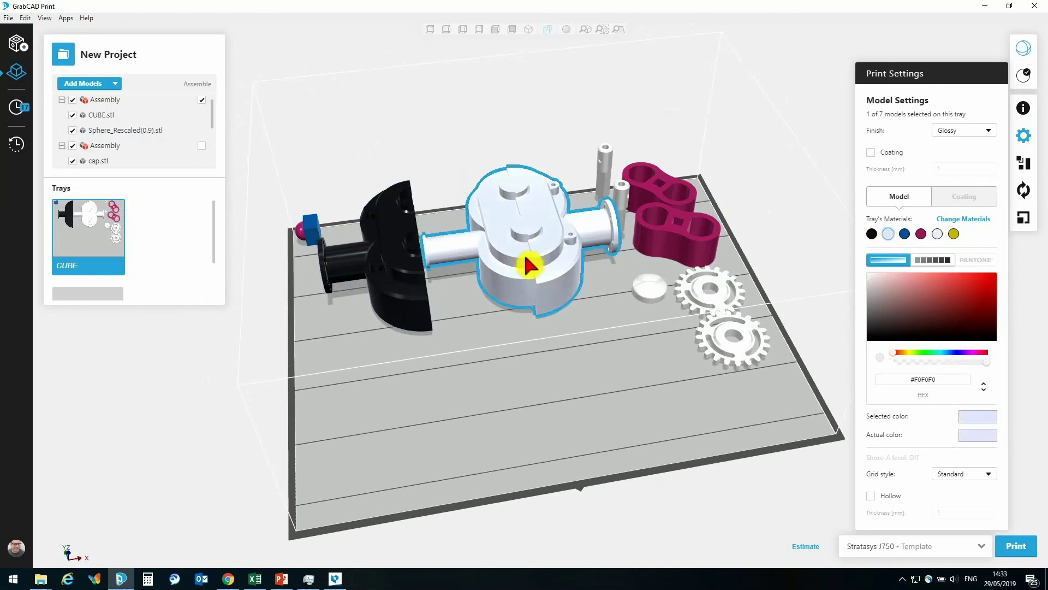
middle_drag(533, 264, 474, 308)
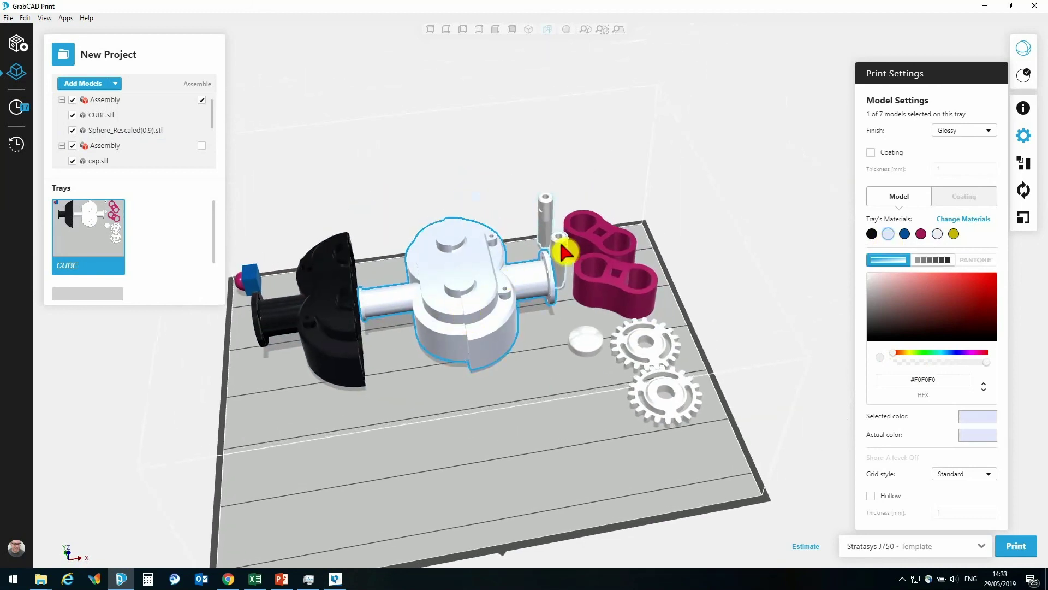
click(556, 240)
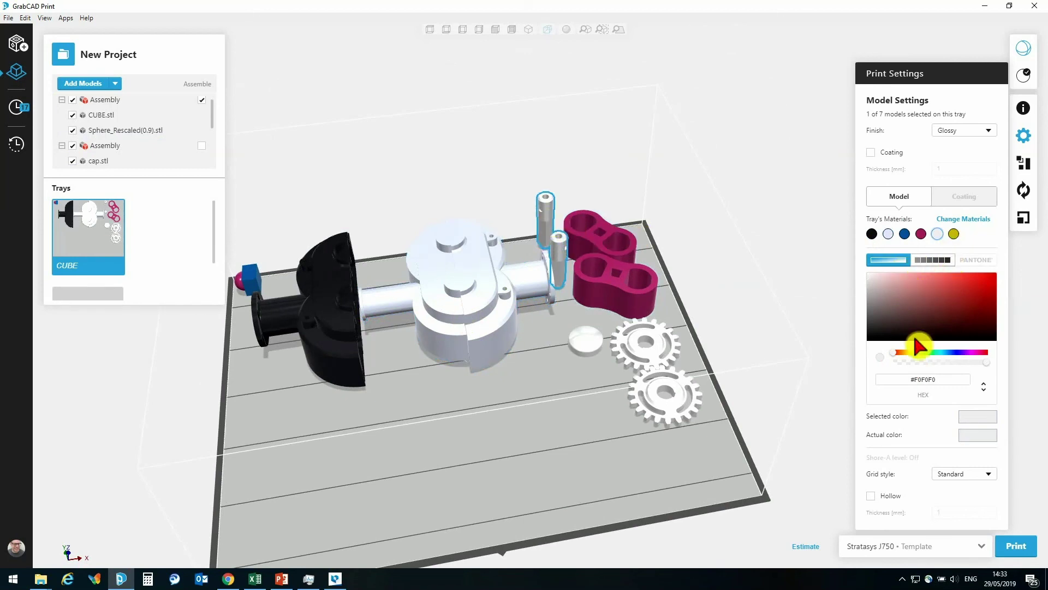
drag(894, 357, 899, 356)
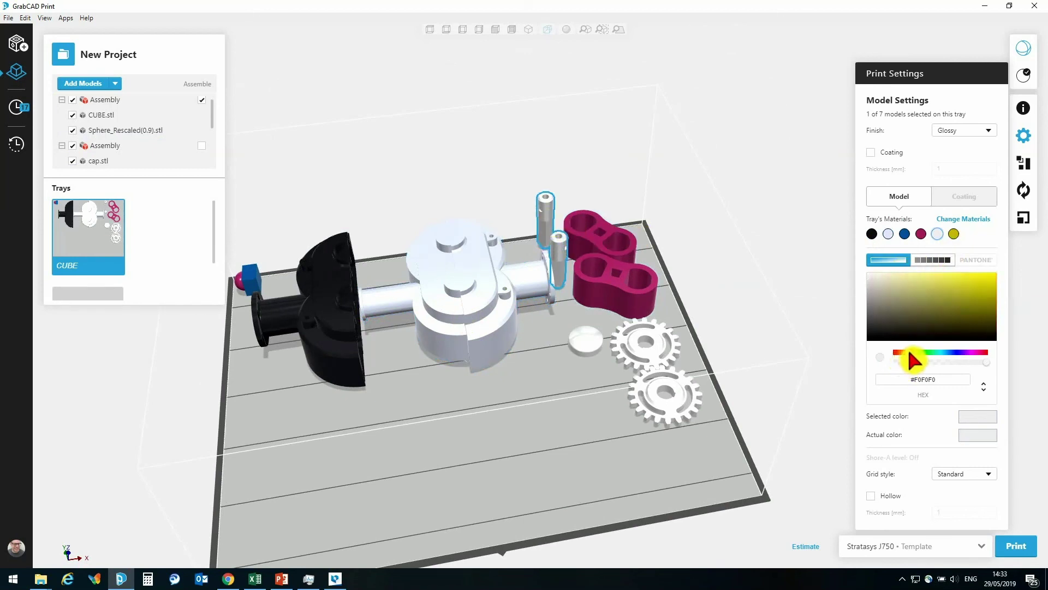
click(914, 352)
click(994, 303)
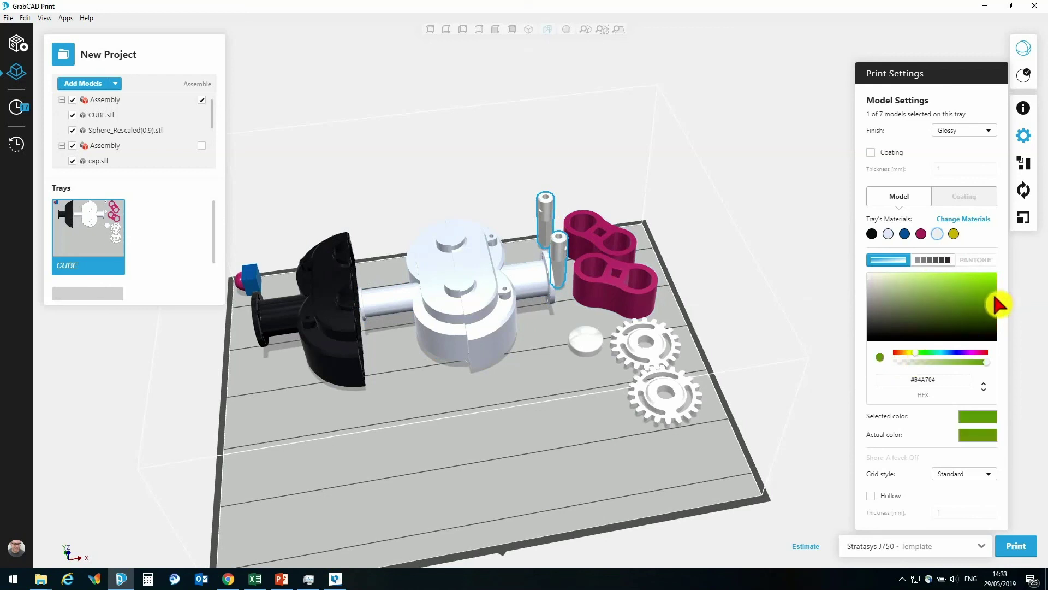
Step: Colour both gears navy blue
click(639, 343)
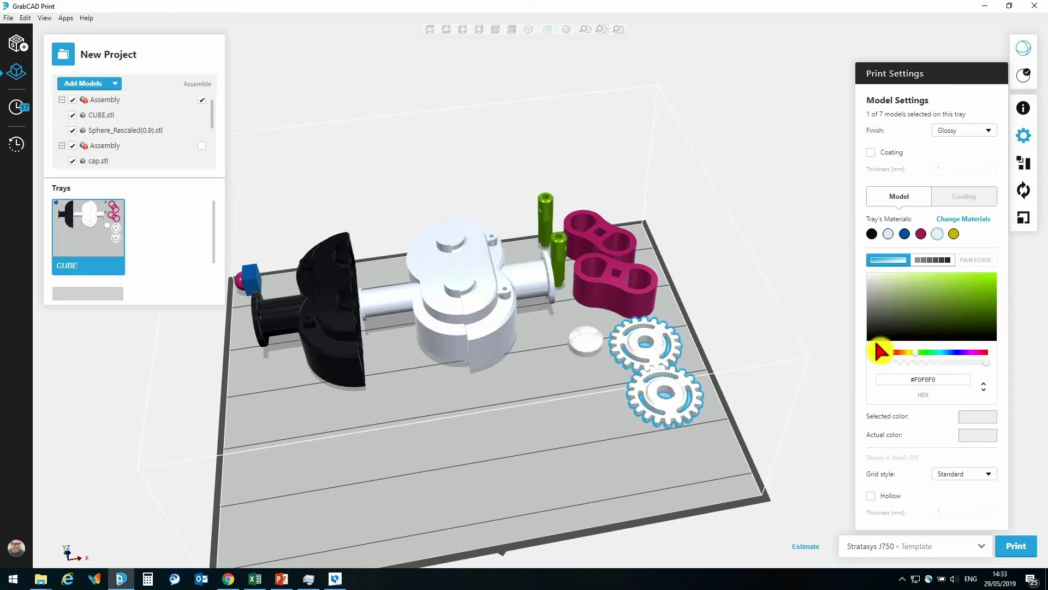
click(957, 353)
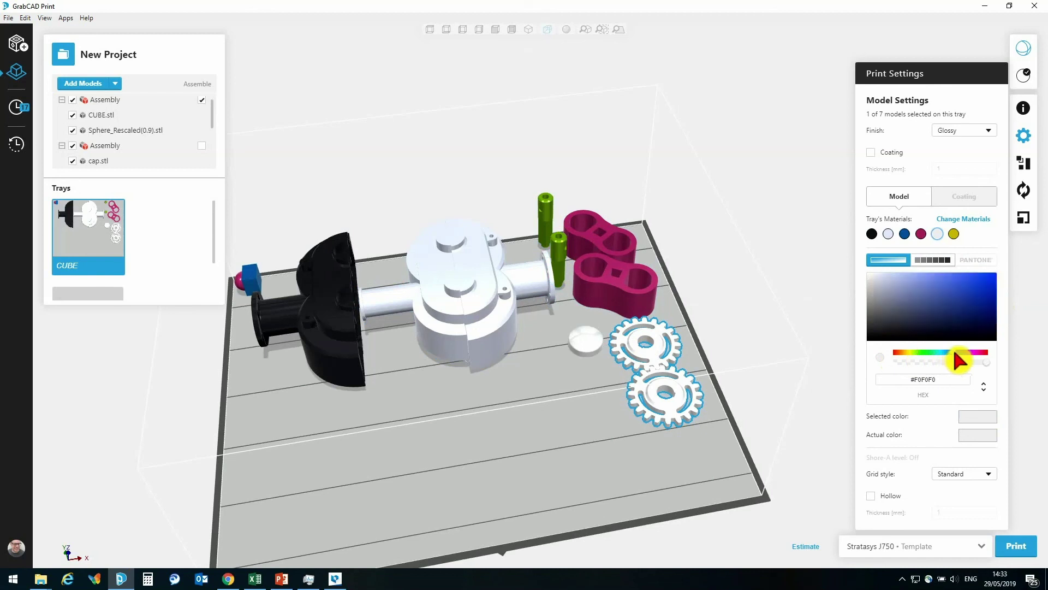
click(993, 306)
Step: Colour the round cap red (#AD010D) and deselect it
click(586, 341)
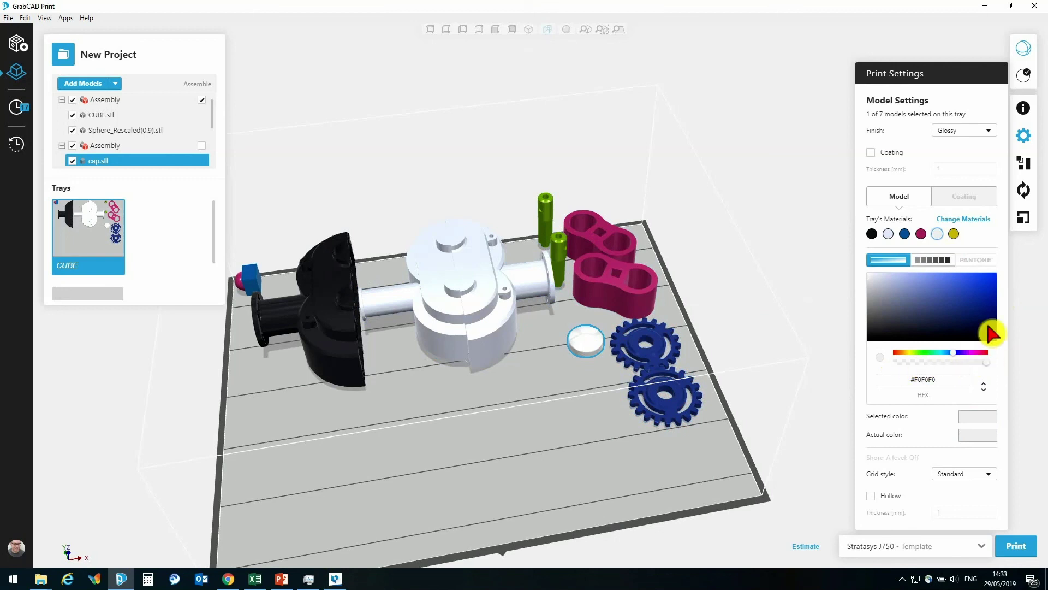
click(982, 353)
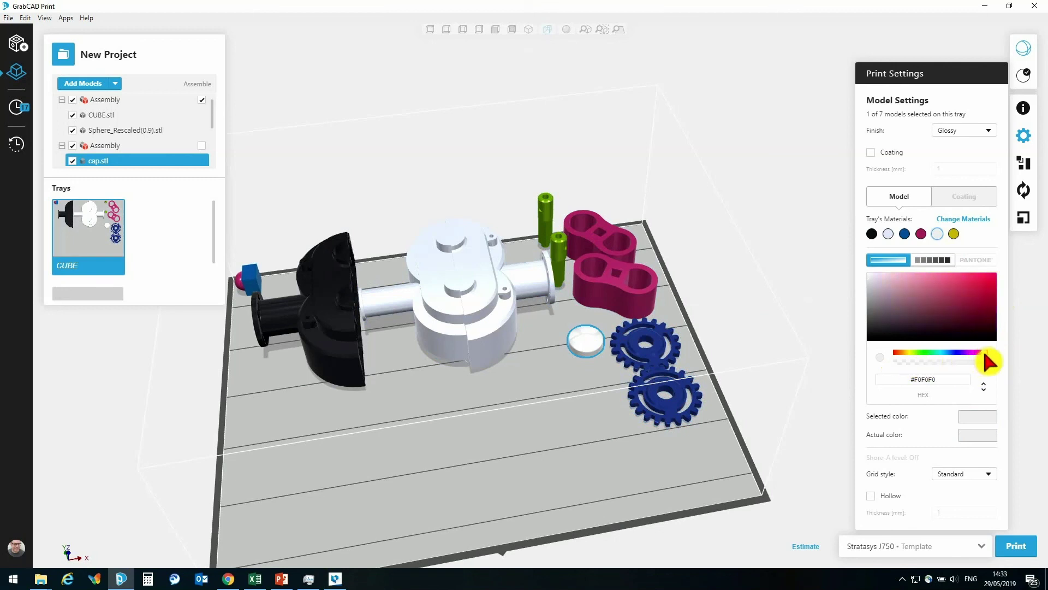
click(986, 352)
click(994, 294)
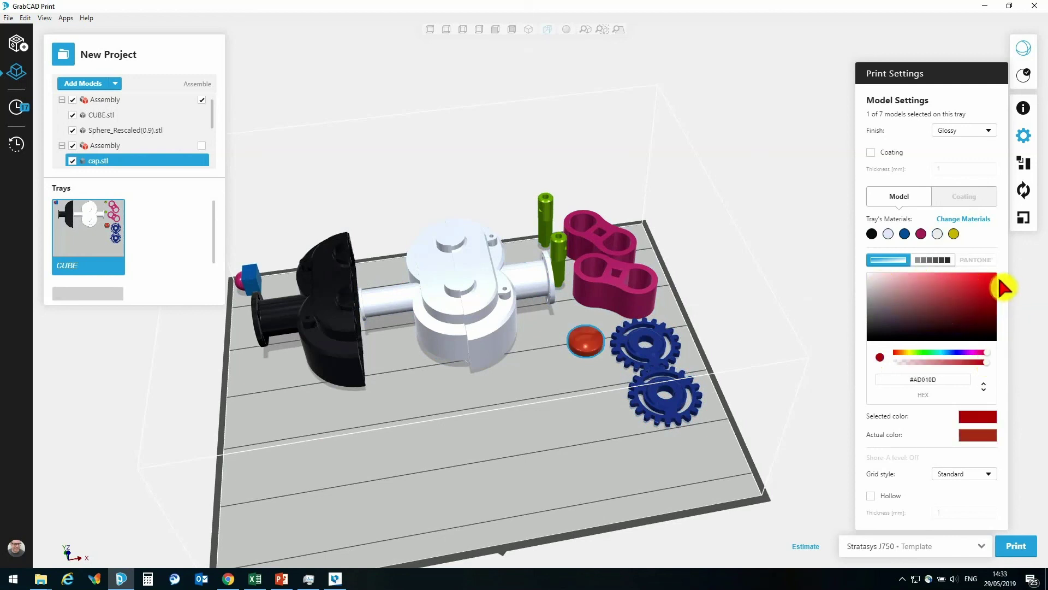
click(763, 195)
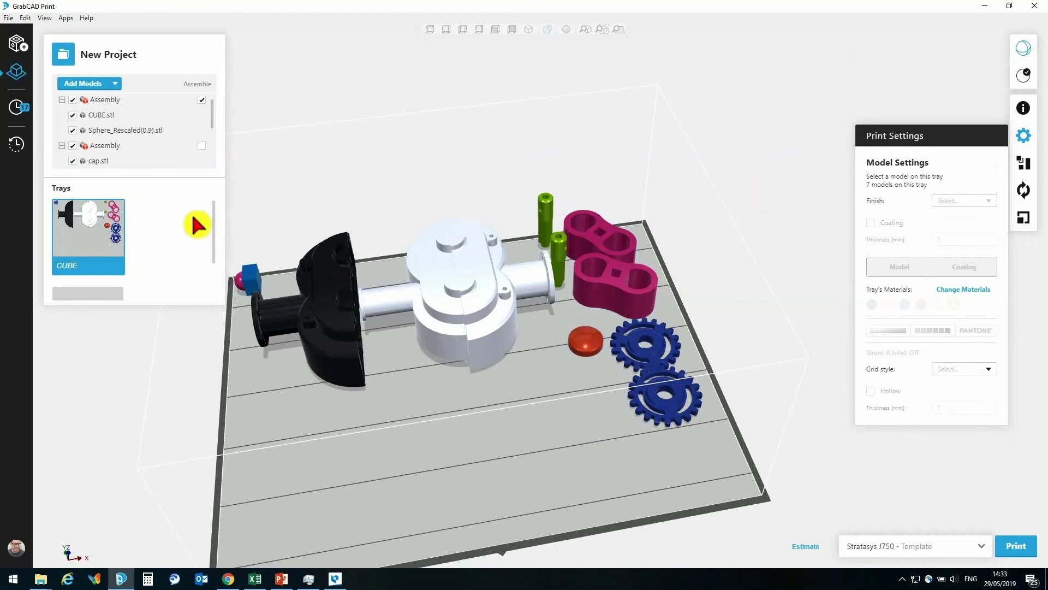
Step: Regroup the Lobe Pump parts into one assembled model beside the cube-sphere
scroll(137, 156, down, 1)
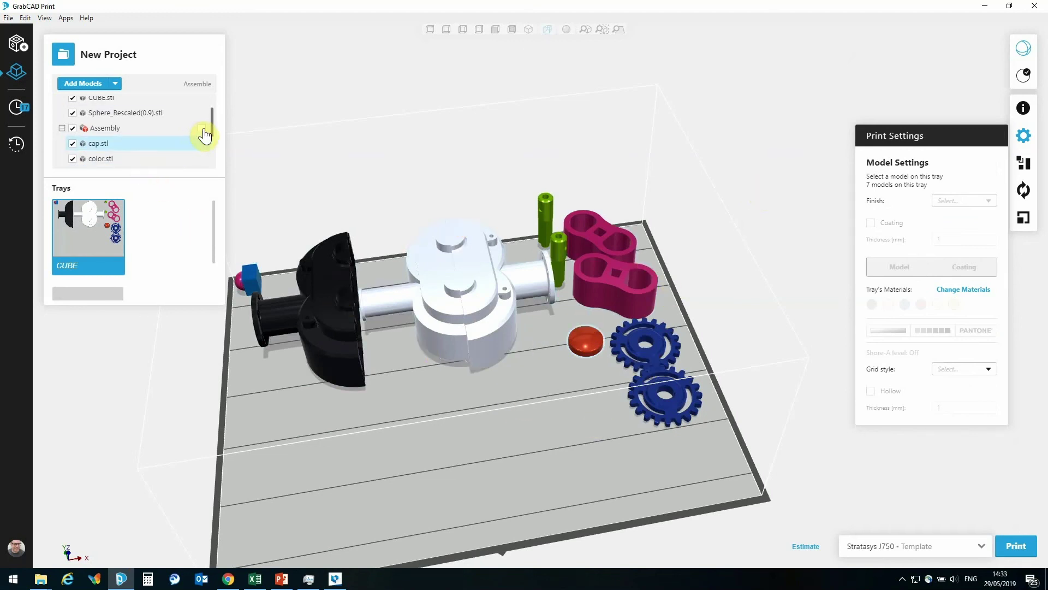
click(202, 128)
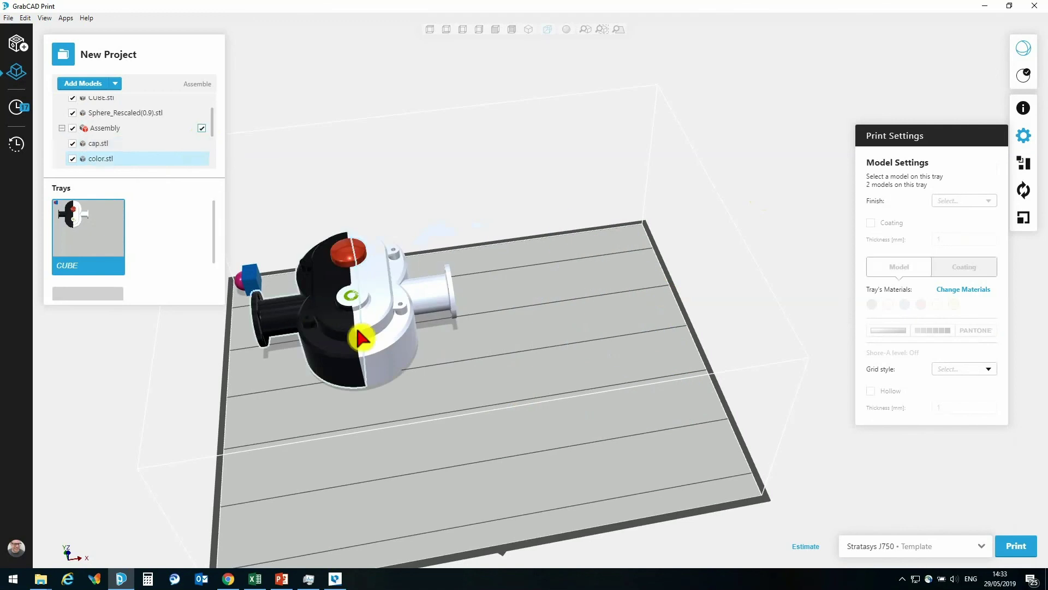
right_drag(360, 328, 389, 325)
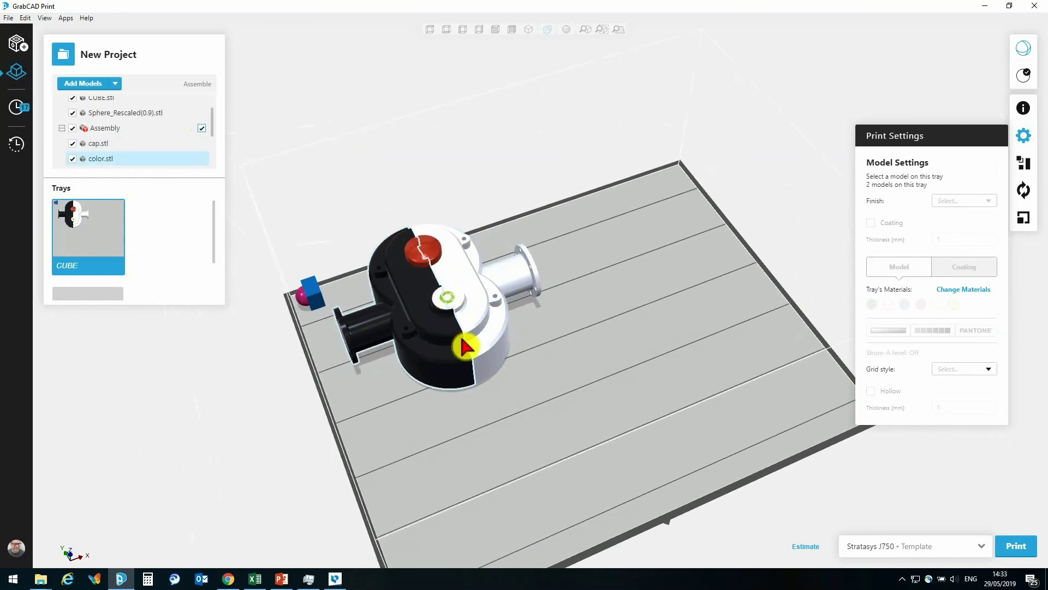
right_drag(468, 399, 465, 346)
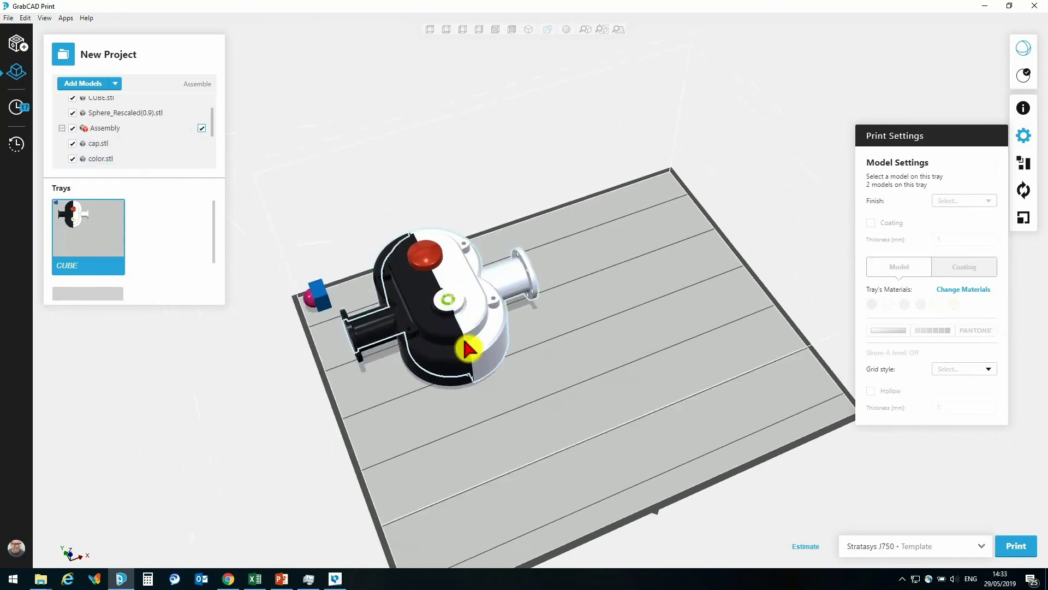